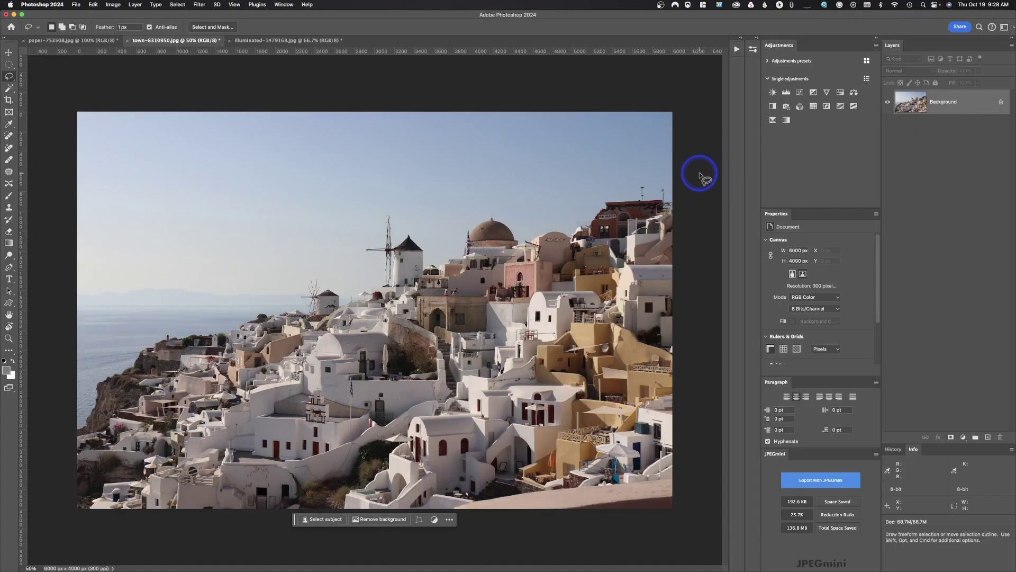
Step: Create a new action set named "Watercolor and Duotone"
left_click(736, 49)
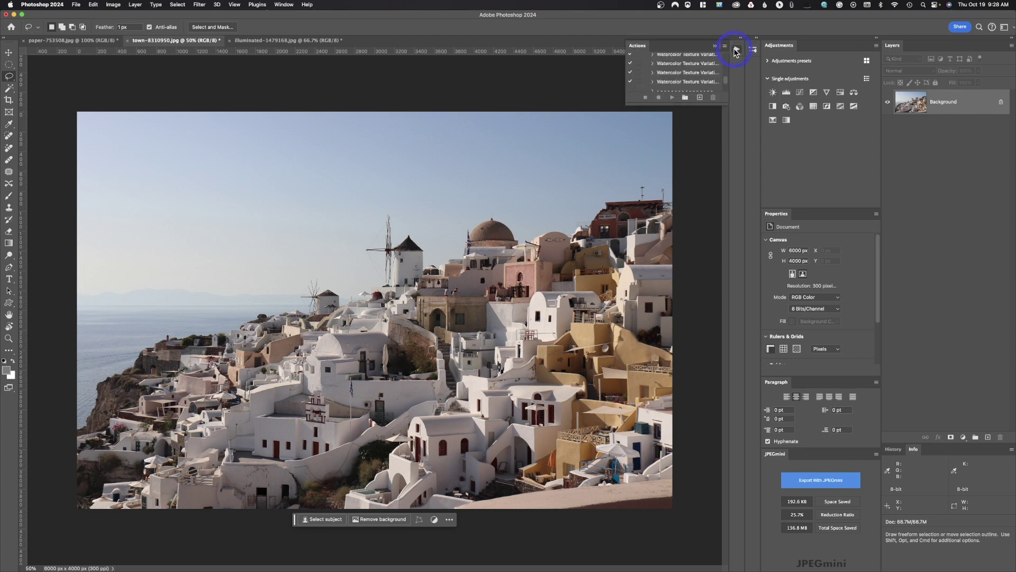
left_click(685, 99)
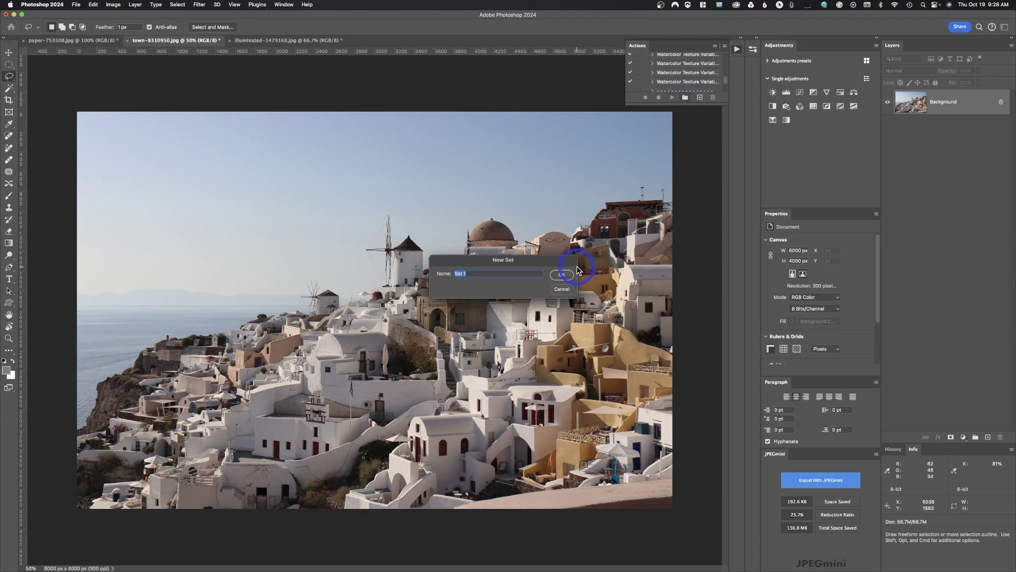
type("Watercolor and Duotonb")
left_click(560, 273)
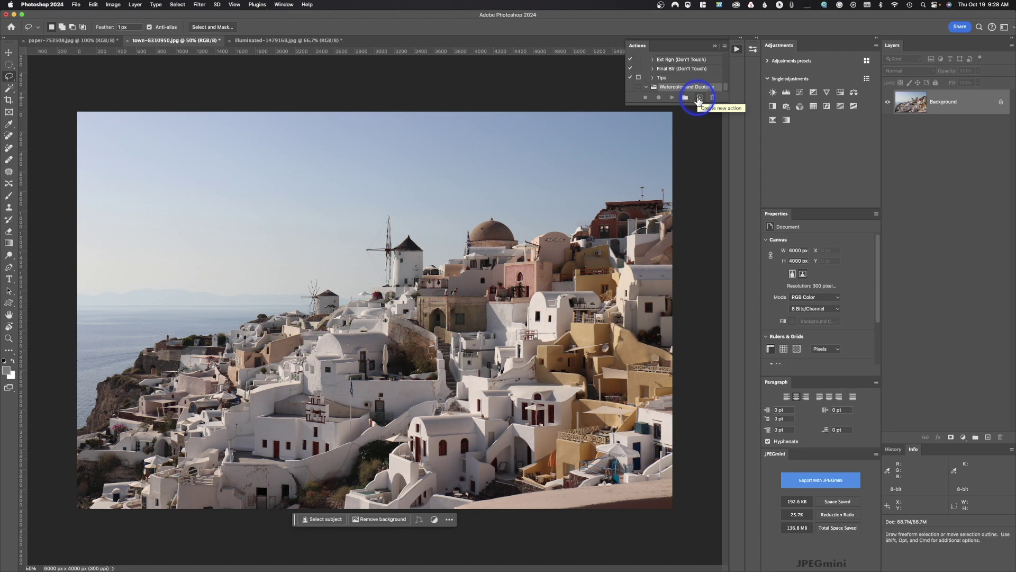
Step: Start recording a new action named "Watercolor" in the Watercolor and Duotone set, with the color Blue
left_click(699, 99)
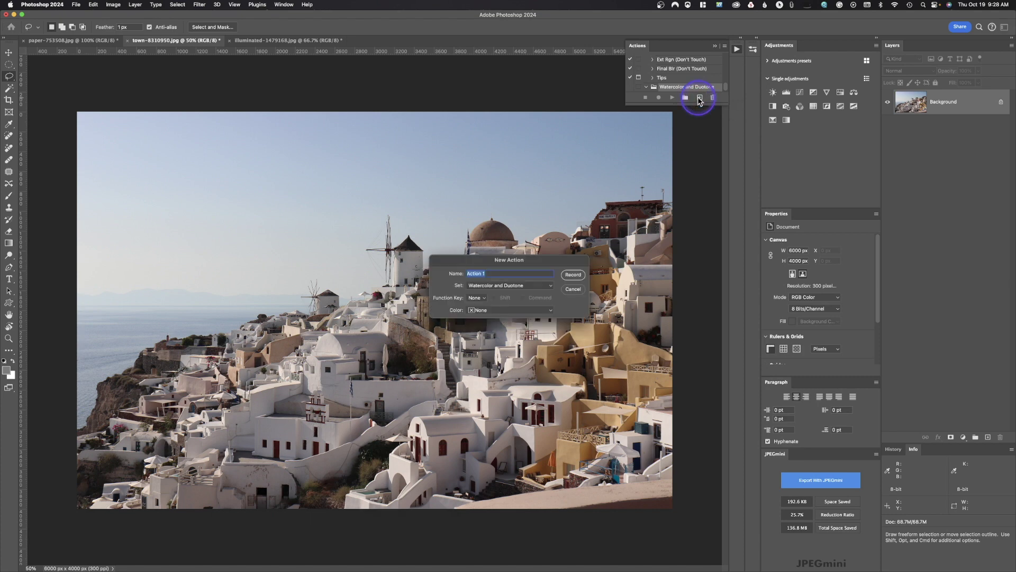
type("Watercolor")
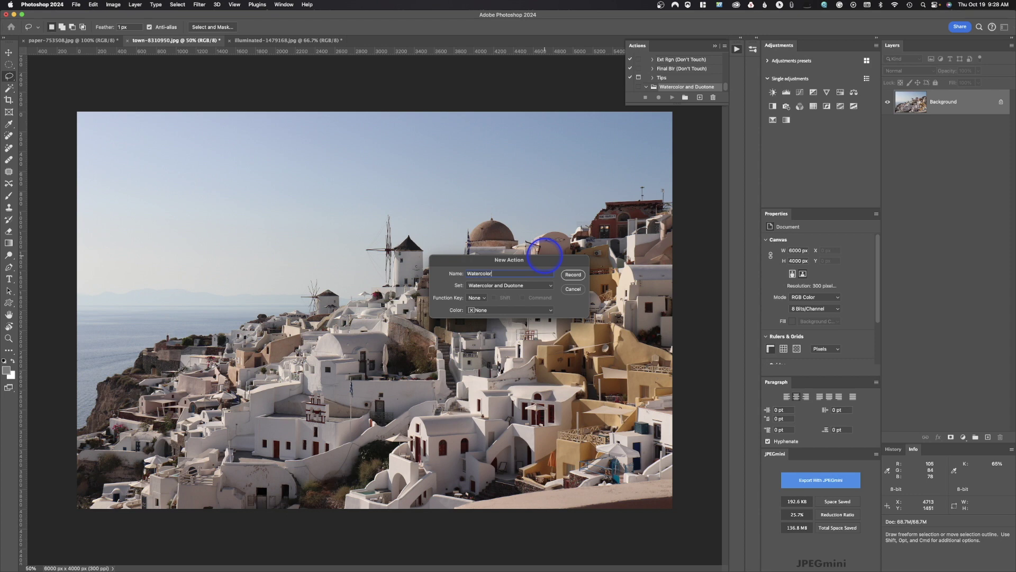
left_click(475, 310)
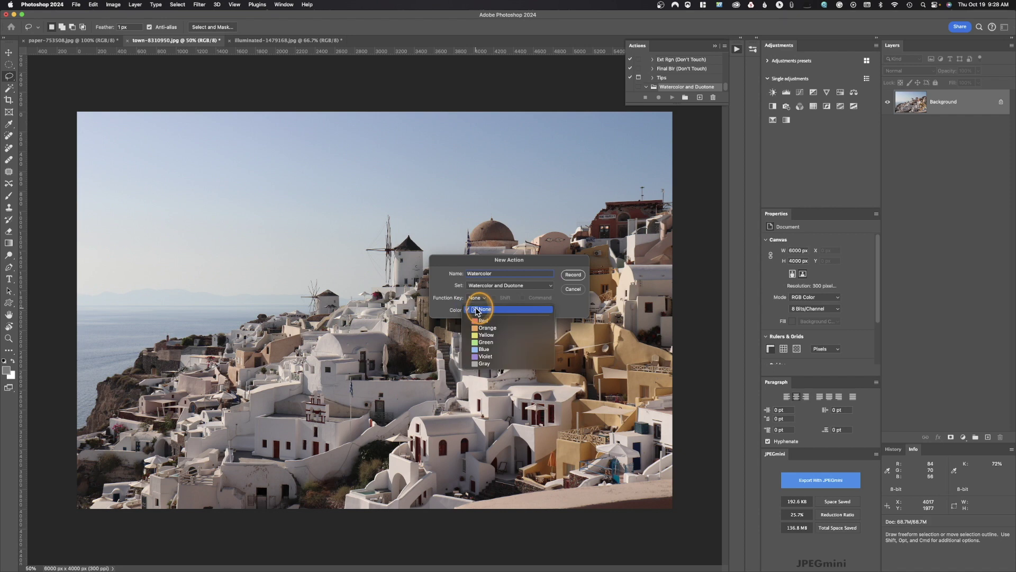
left_click(482, 348)
left_click(573, 275)
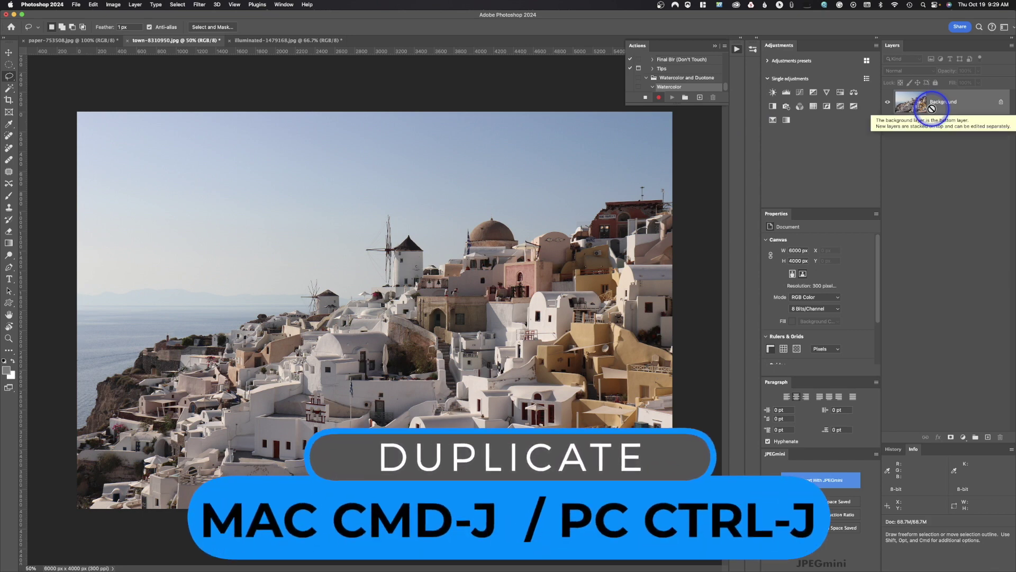
Step: Duplicate the Background layer as "watercolor" and convert the copy to a smart object
key("super+j")
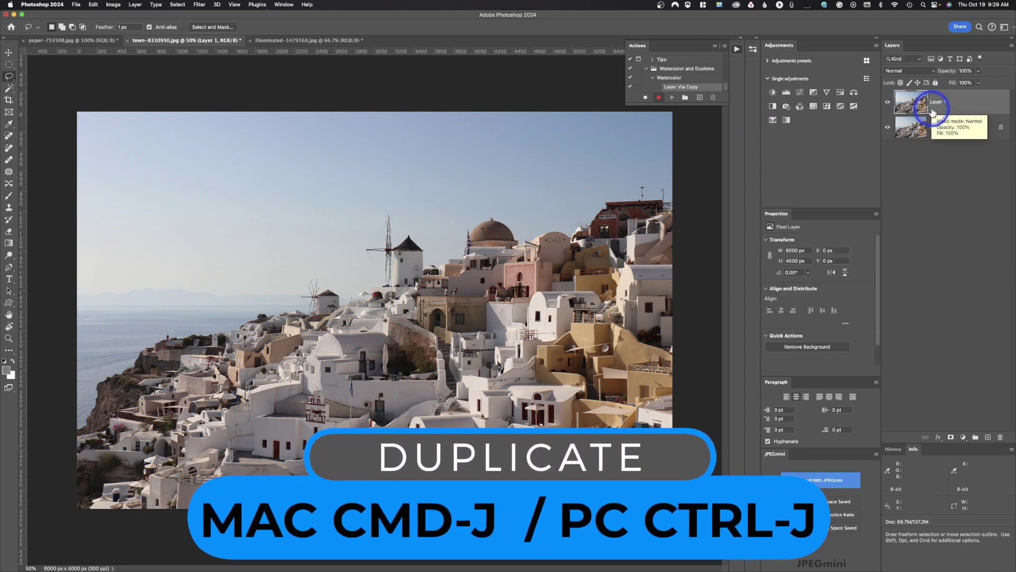
double_click(938, 102)
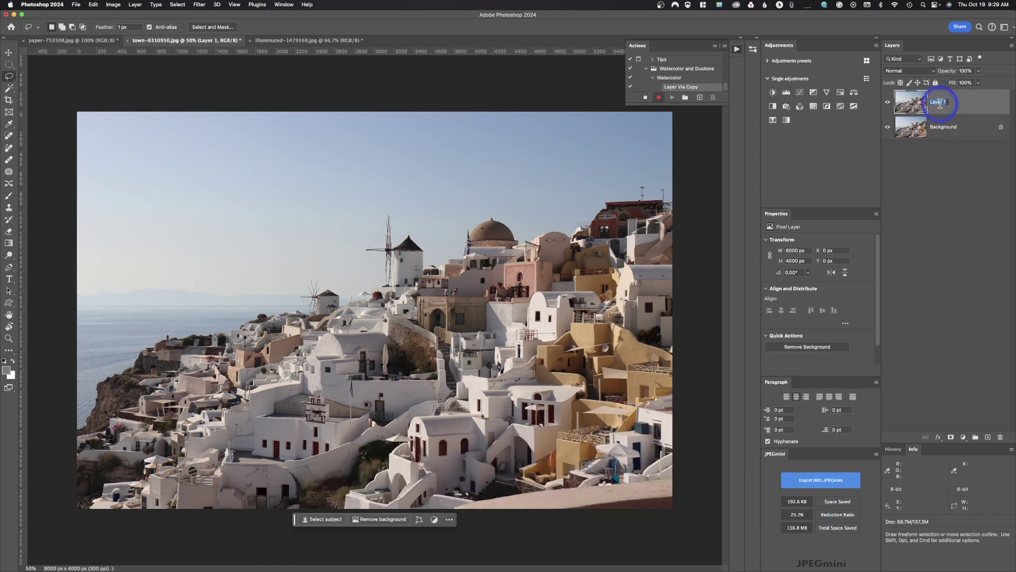
type("Watercolor")
key("Return")
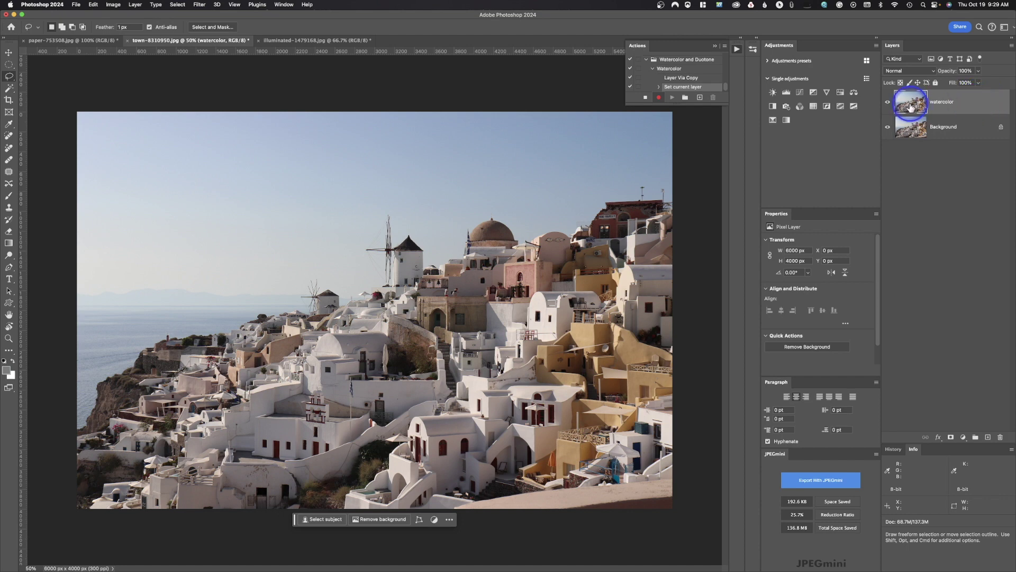
right_click(988, 104)
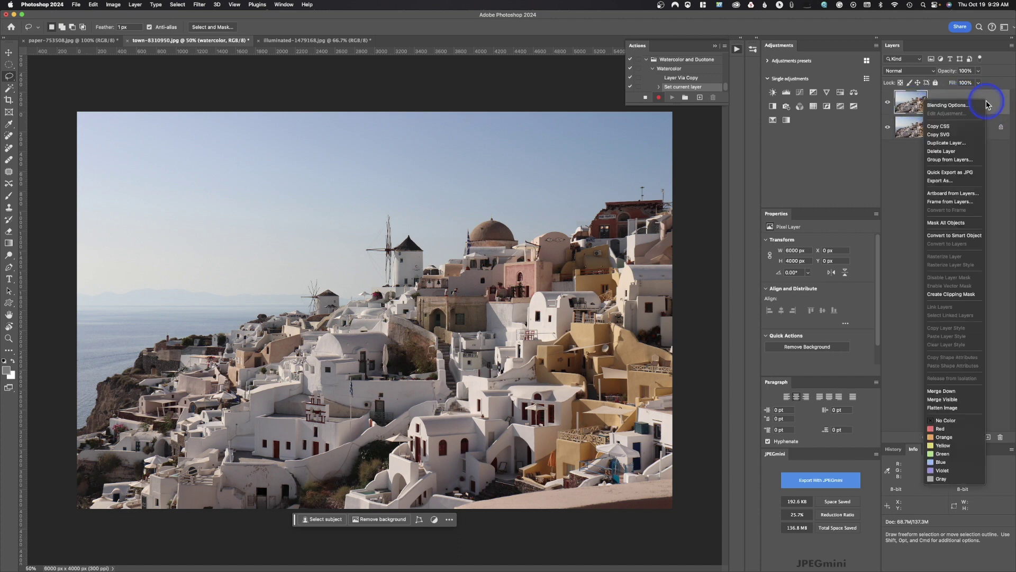
left_click(968, 237)
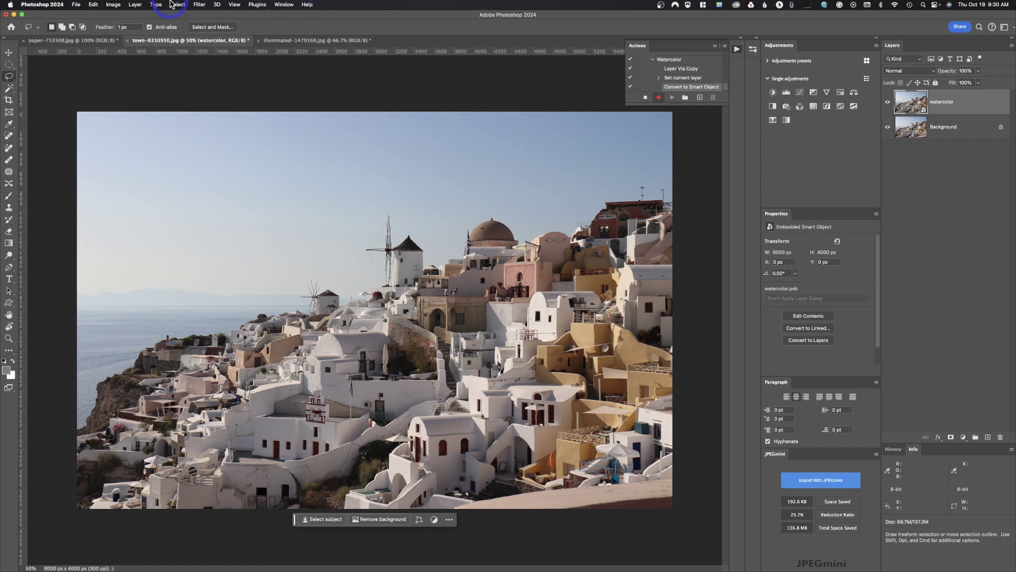
Step: Apply the Dry Brush artistic filter to the watercolor layer with Brush Size 10, Brush Detail 10 and Texture 1
left_click(199, 4)
left_click(206, 50)
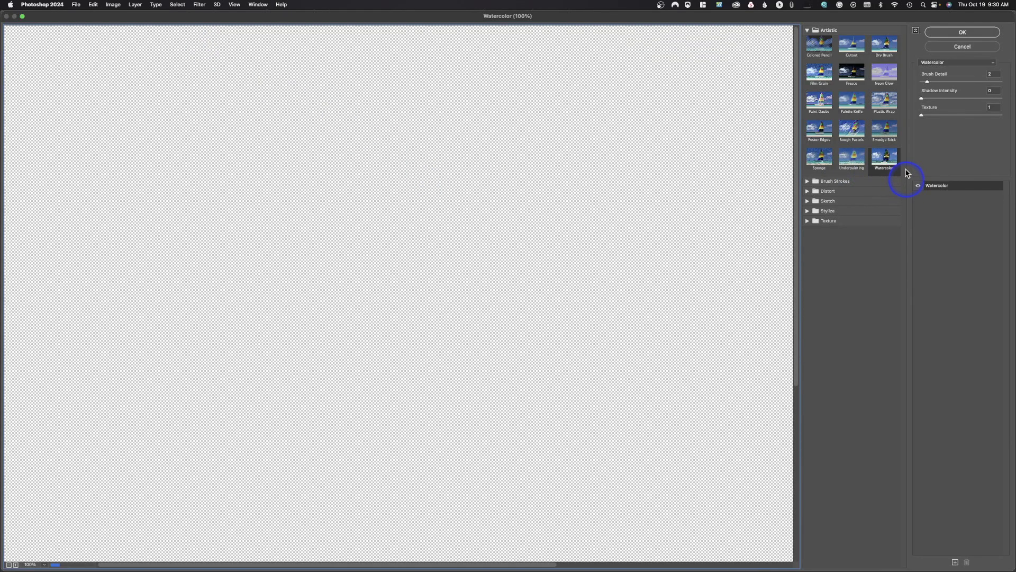
left_click(883, 45)
left_click(885, 47)
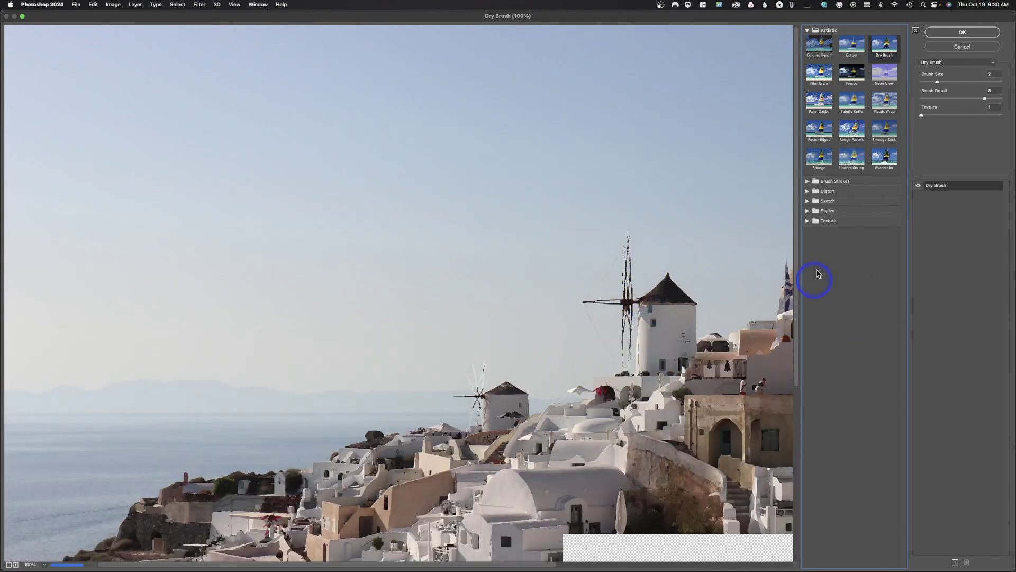
mouse_move(937, 81)
left_mouse_down()
mouse_move(1001, 82)
mouse_move(986, 100)
mouse_move(999, 99)
left_mouse_up()
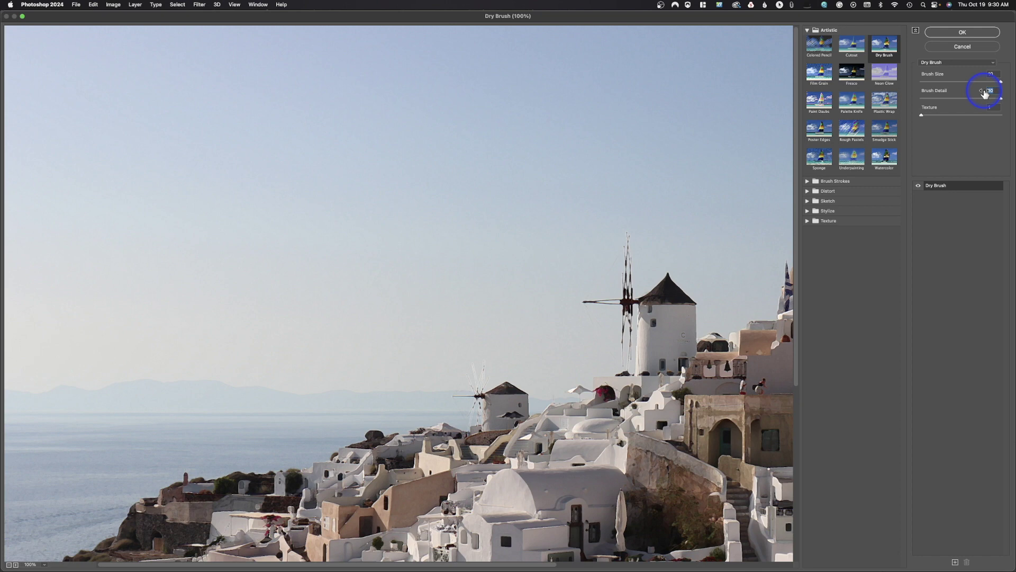
left_click_drag(985, 94, 988, 89)
left_click(989, 91)
left_click(963, 33)
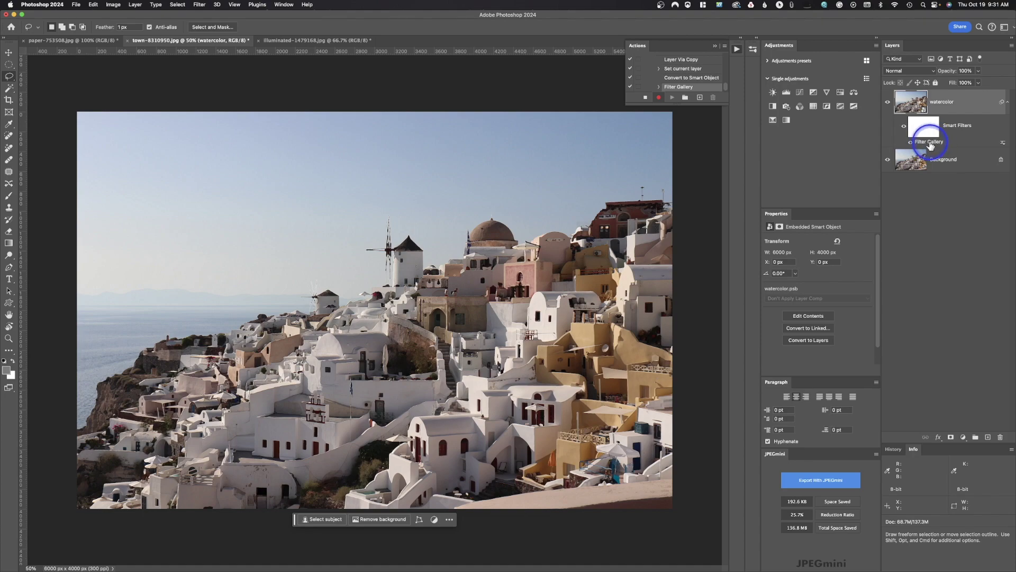
double_click(929, 142)
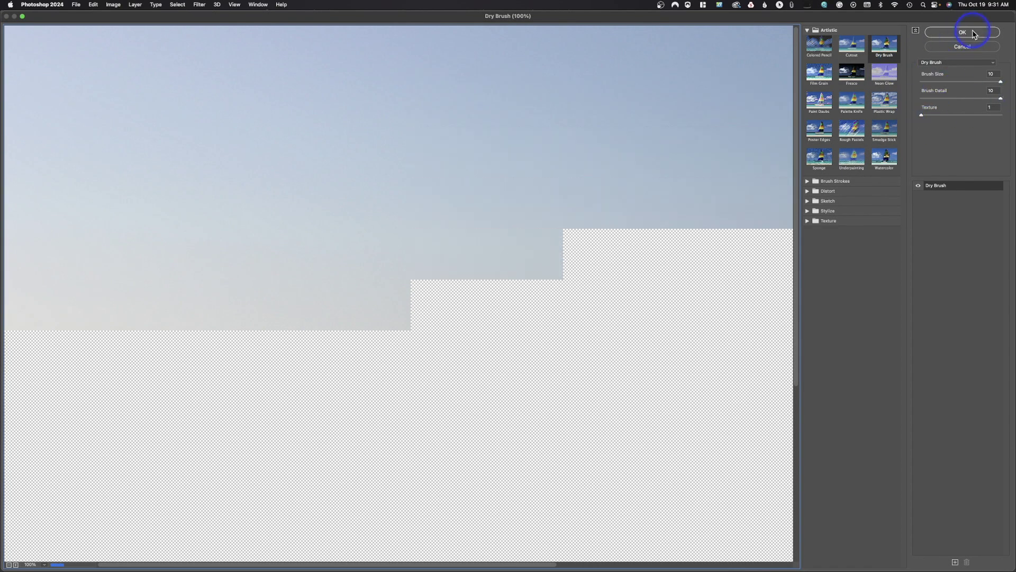
left_click(963, 47)
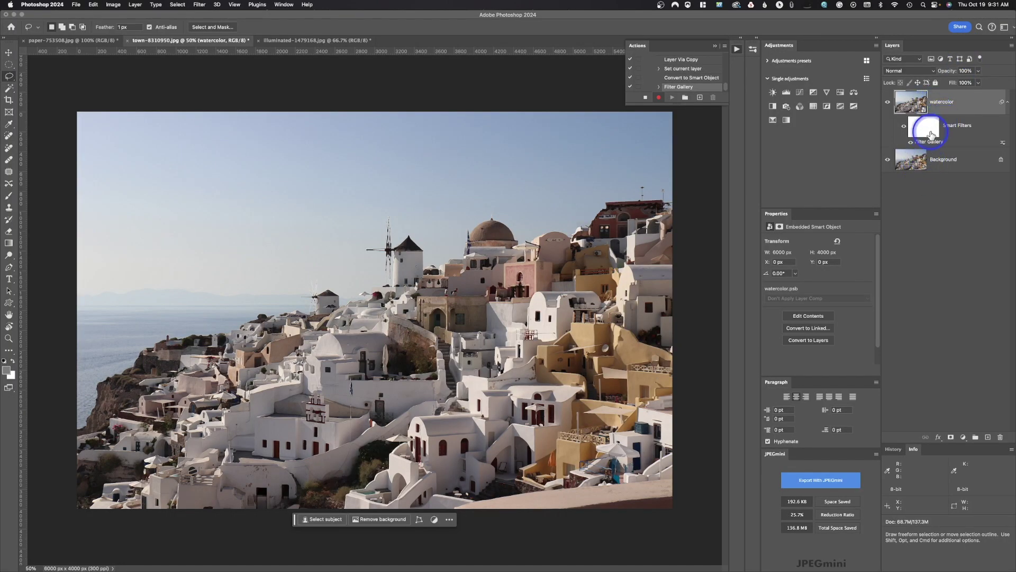
Step: Add a second Filter Gallery effect, Cutout, with Number of Levels 6, Edge Simplicity 0 and Edge Fidelity 1
left_click(200, 5)
left_click(206, 50)
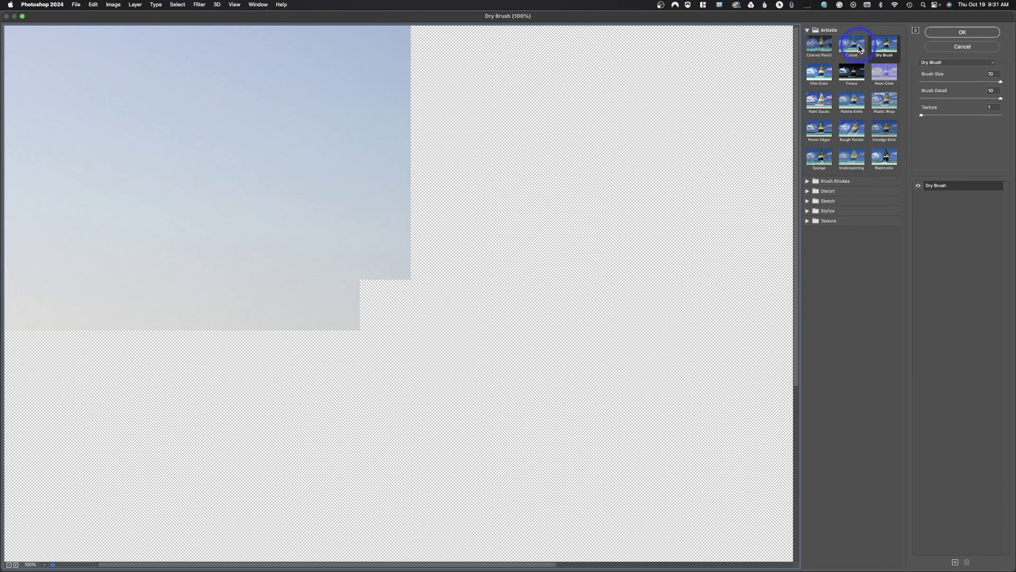
left_click(852, 45)
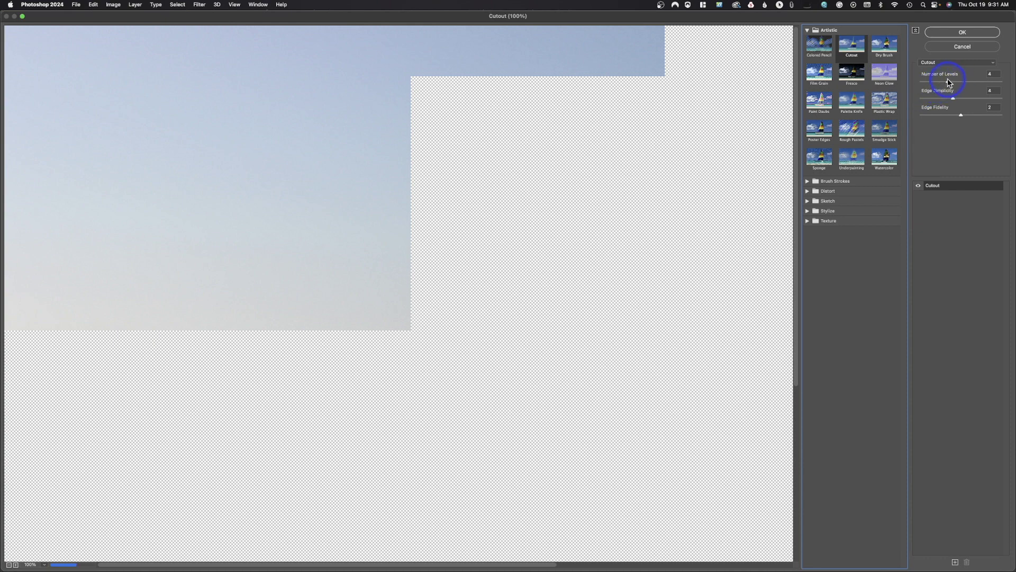
left_click_drag(948, 79, 889, 99)
left_click_drag(962, 116, 933, 115)
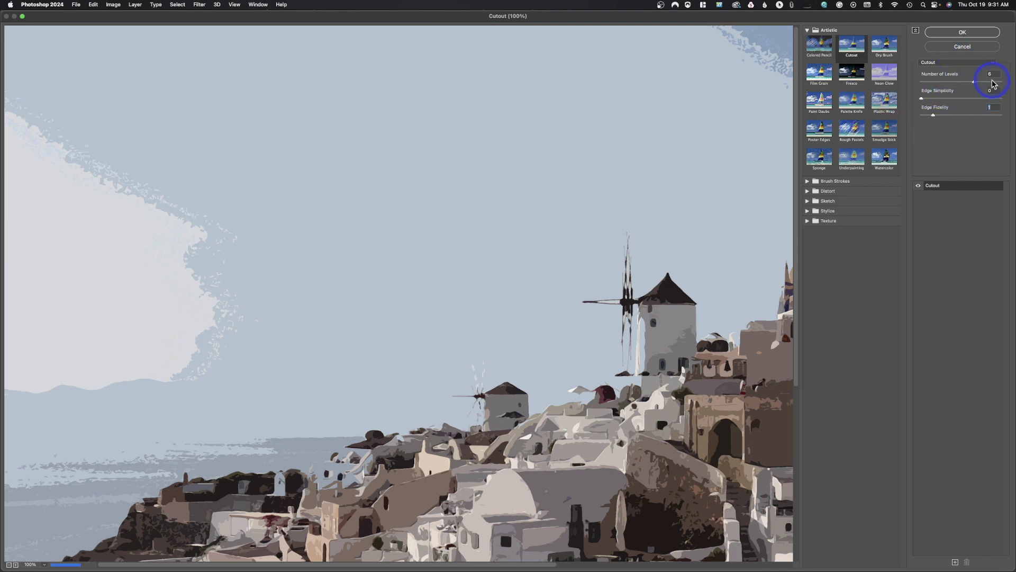
left_click(991, 35)
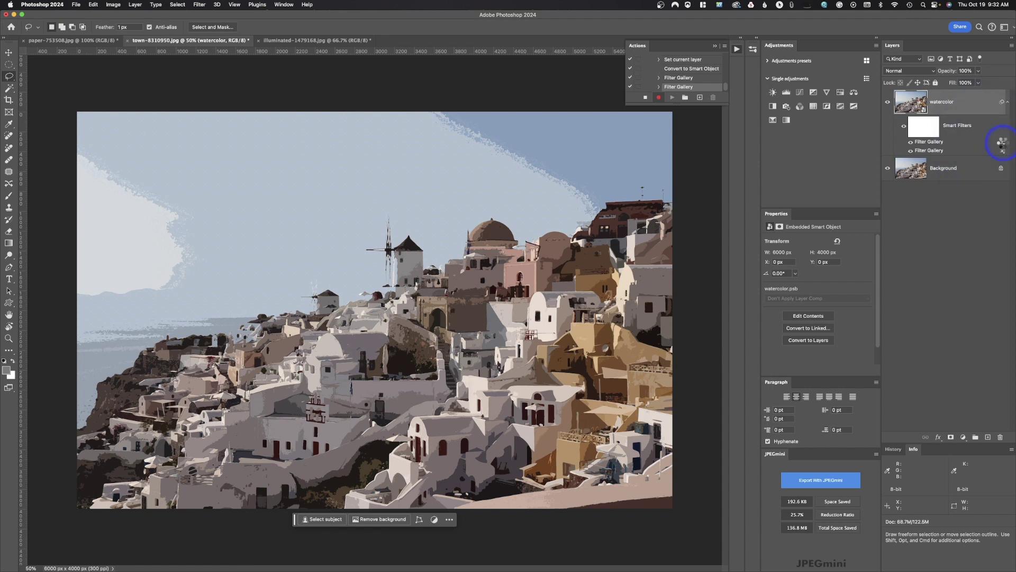
Step: Set the blend mode of the upper Filter Gallery smart filter, the Cutout effect, to Pin Light
double_click(1002, 143)
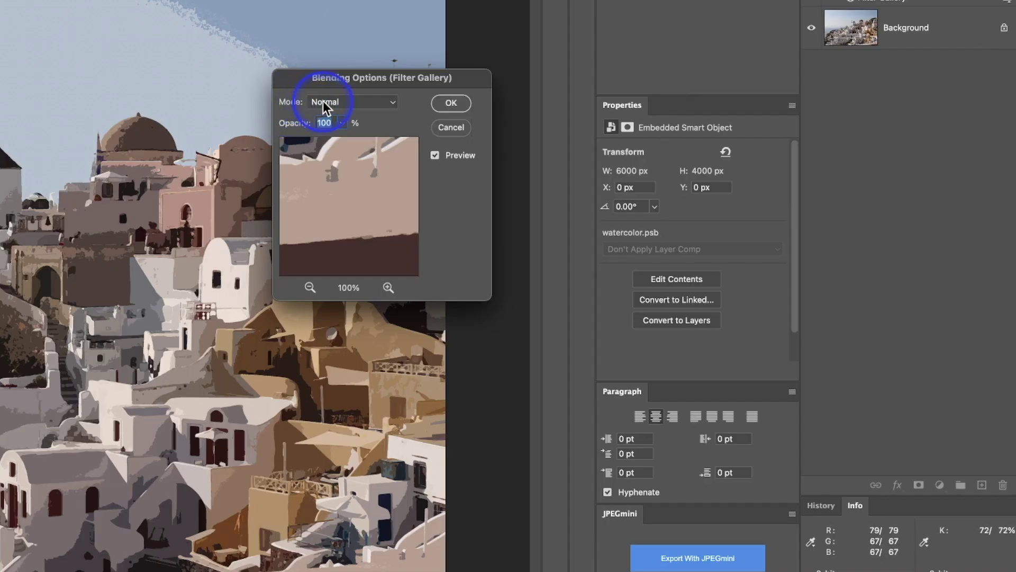
left_click(323, 102)
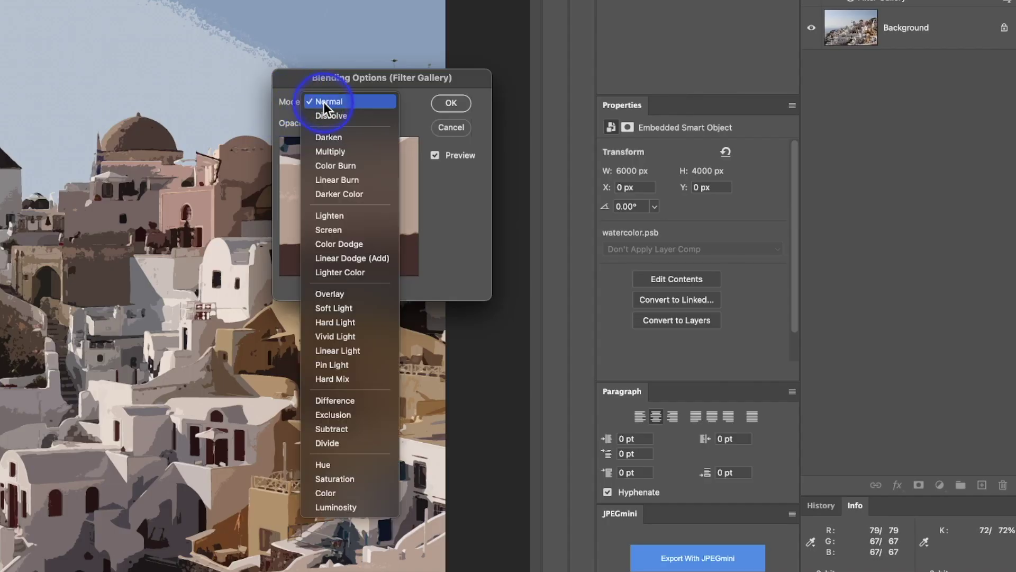
left_click(346, 364)
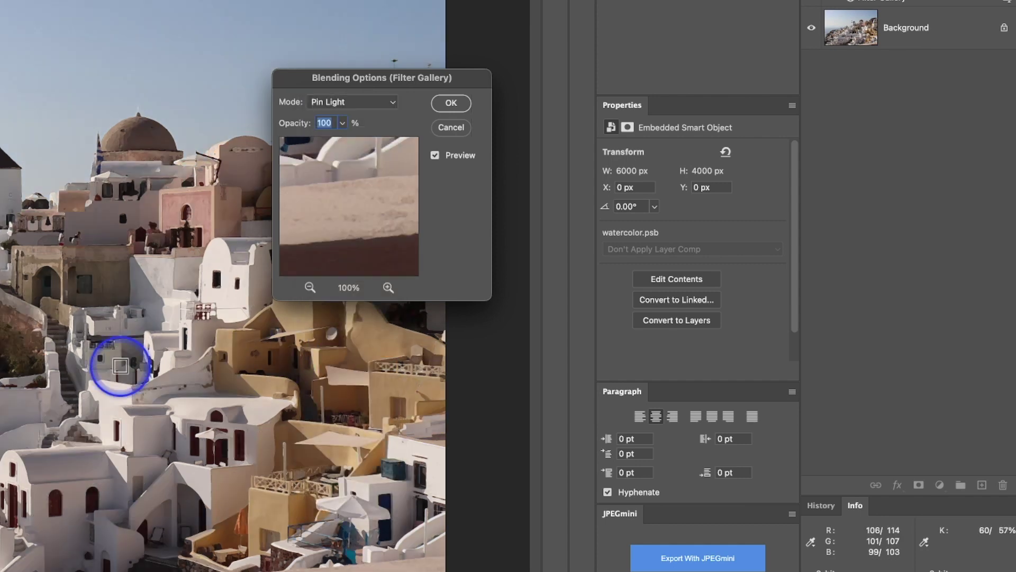
left_click(456, 102)
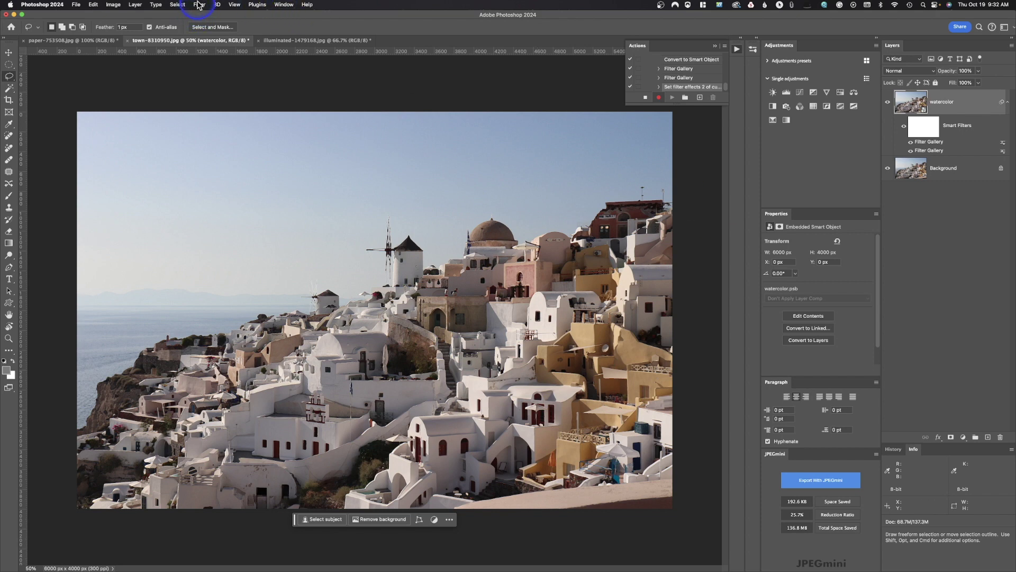
Step: Apply a Smart Blur filter to the watercolor layer with a radius of 25 and Normal mode
left_click(199, 6)
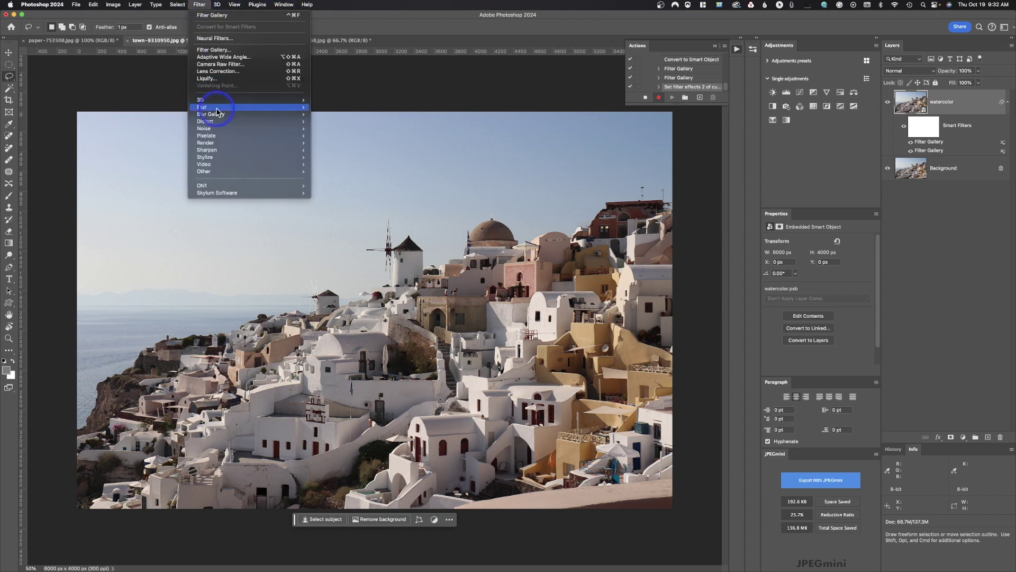
mouse_move(217, 107)
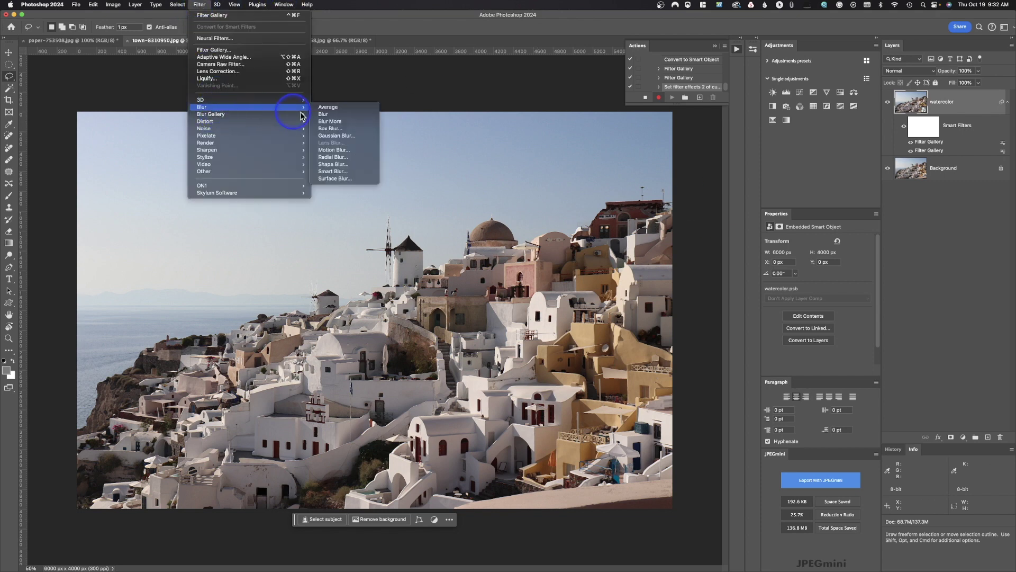
left_click(346, 172)
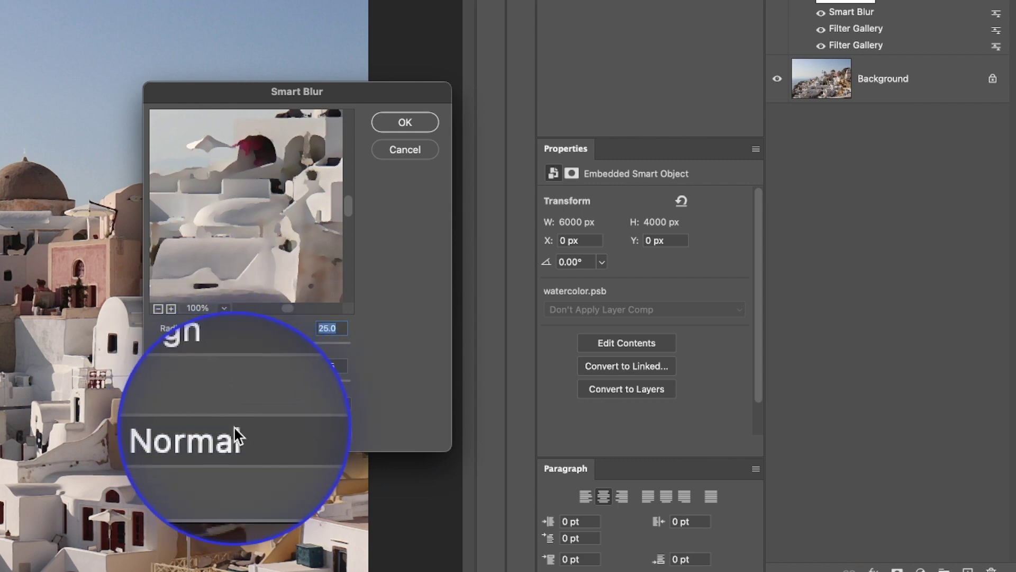
left_click(414, 124)
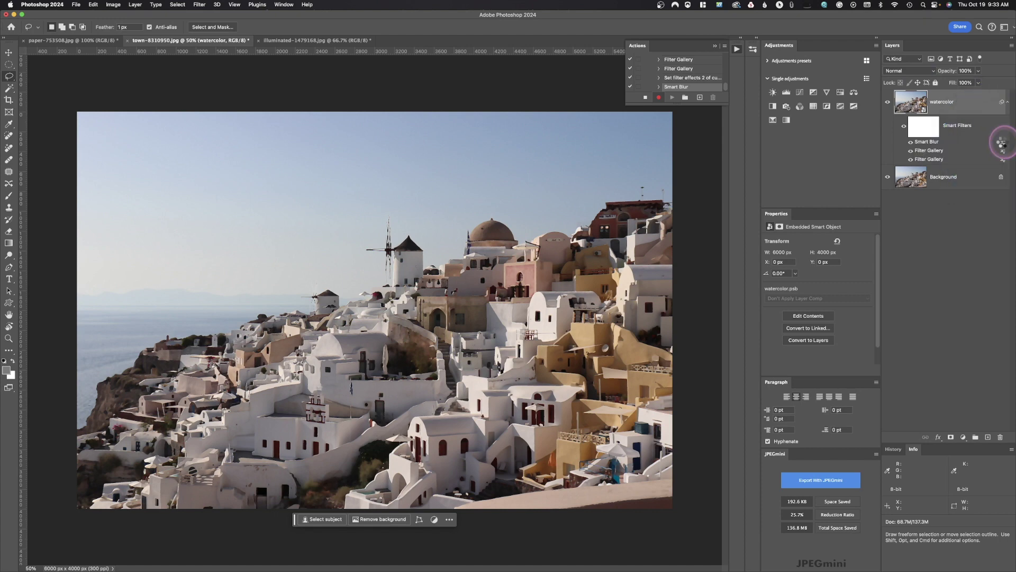
Step: Lower the Smart Blur smart filter's blending opacity to 52%, keeping its mode Normal
double_click(1002, 143)
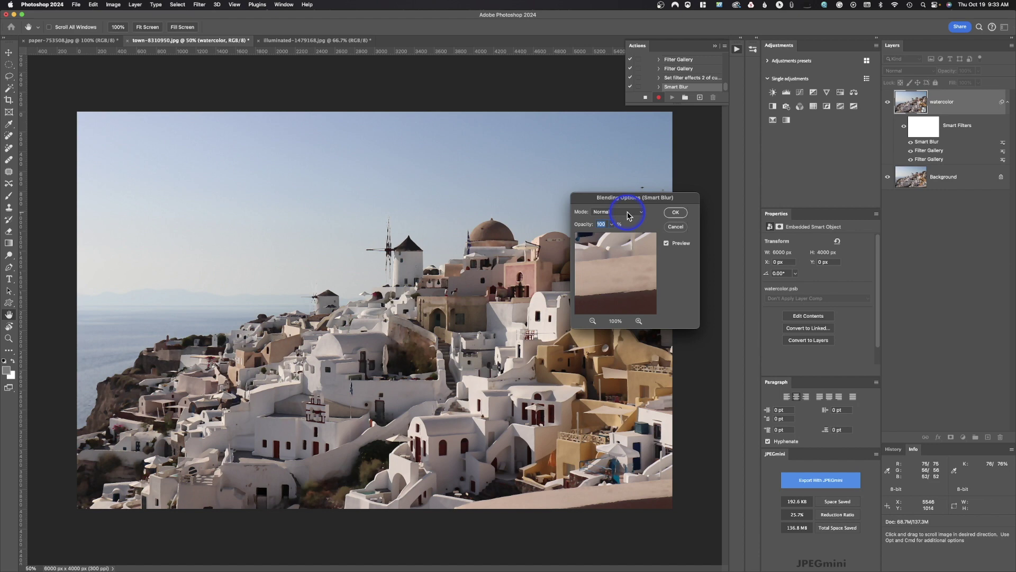
left_click(613, 224)
mouse_move(609, 234)
left_mouse_down()
mouse_move(594, 239)
mouse_move(596, 227)
left_mouse_up()
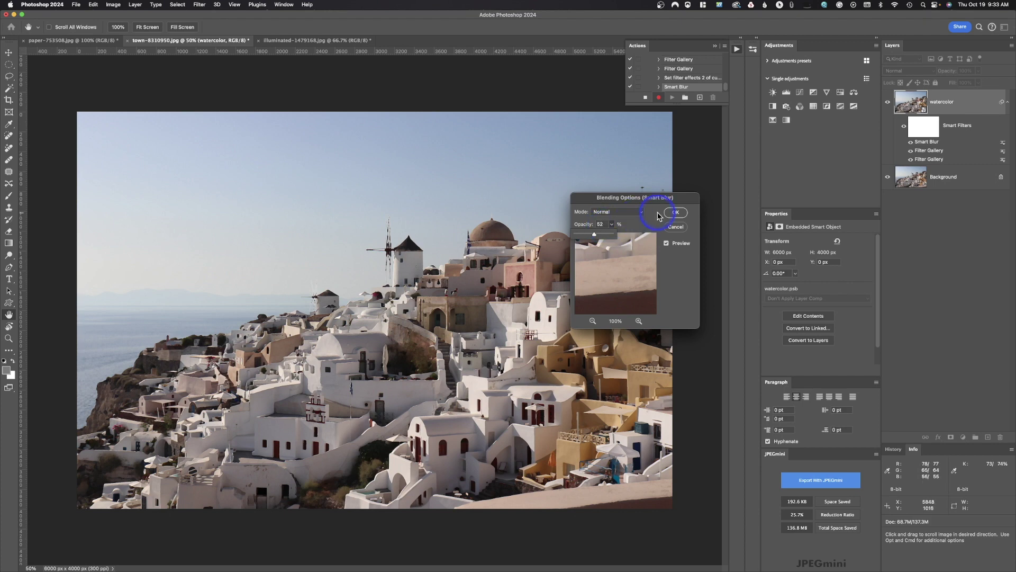
left_click(676, 212)
key("l")
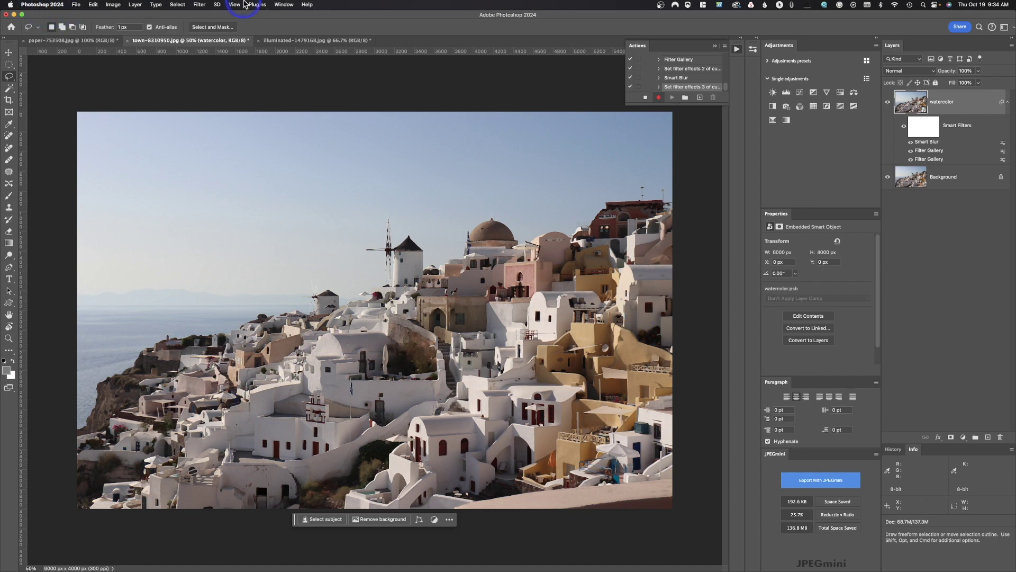
Step: Apply the Find Edges filter to the watercolor layer
left_click(199, 6)
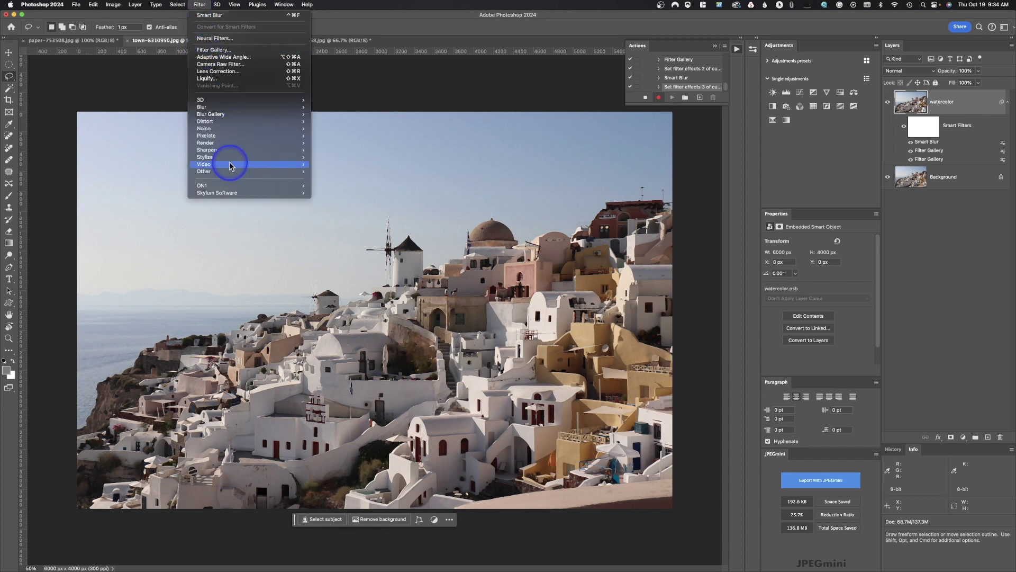
mouse_move(229, 157)
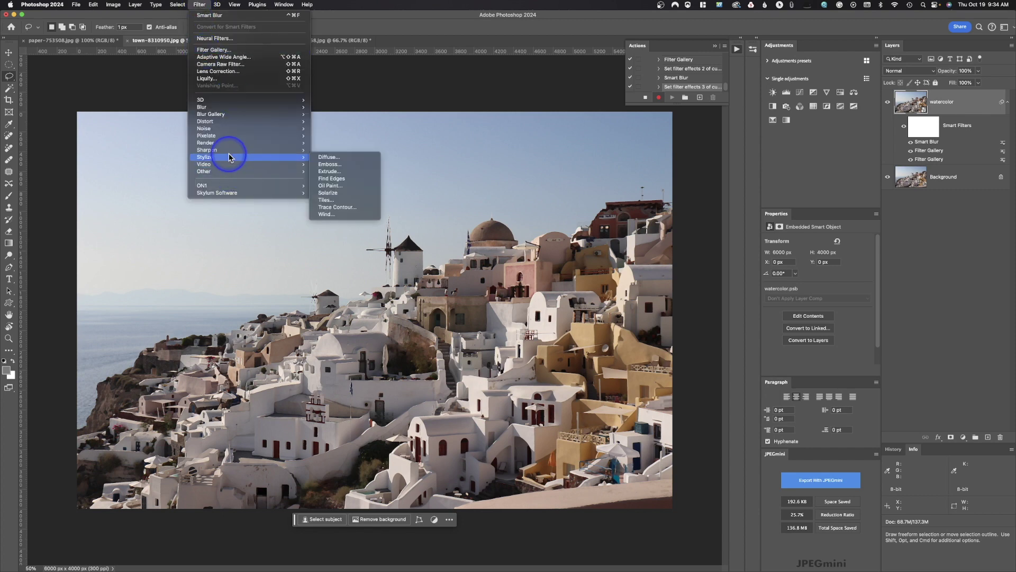
left_click(361, 177)
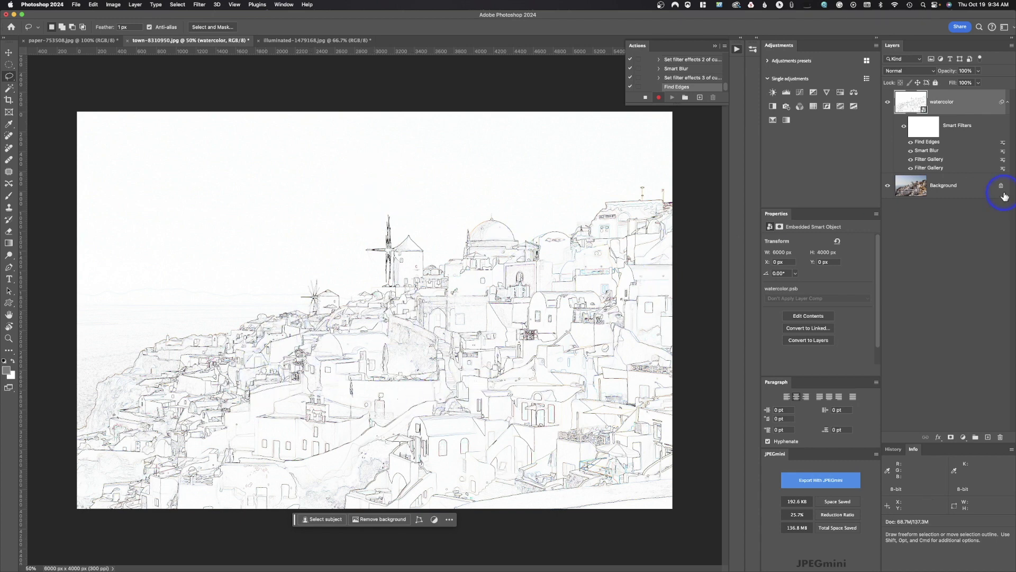
Step: Set the Find Edges smart filter's blending to Soft Light mode at 51% opacity
double_click(1003, 147)
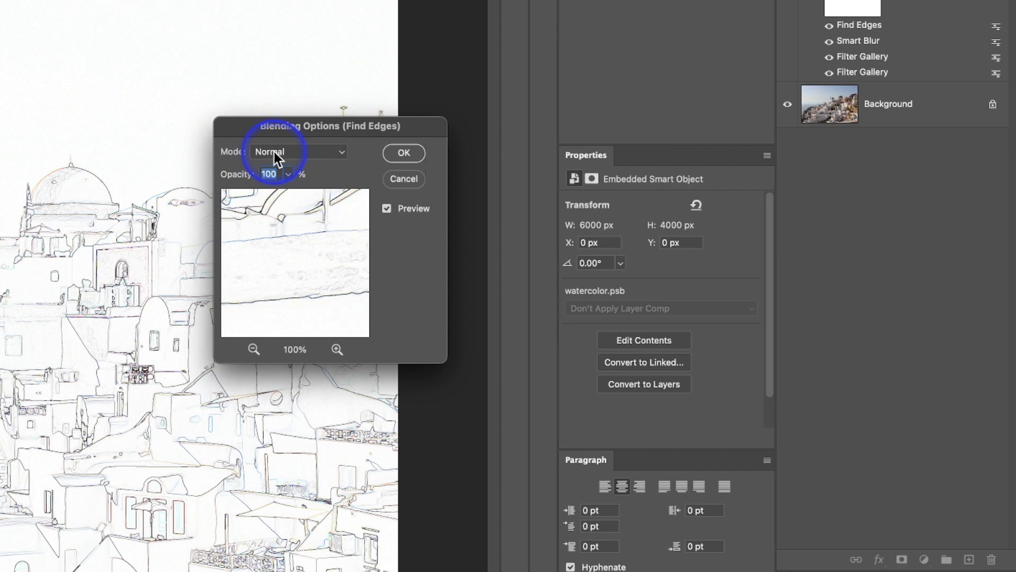
left_click(276, 151)
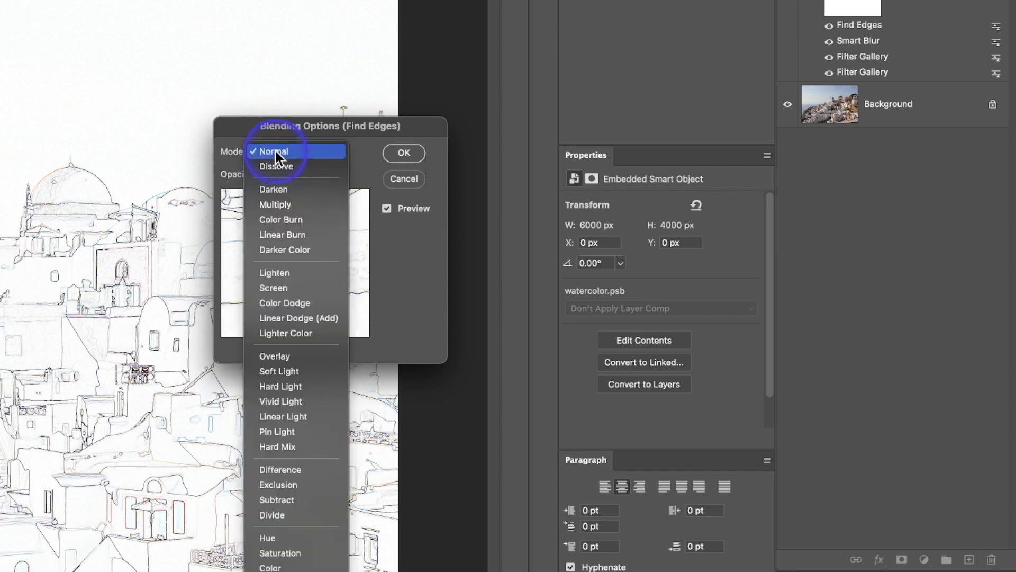
left_click(269, 369)
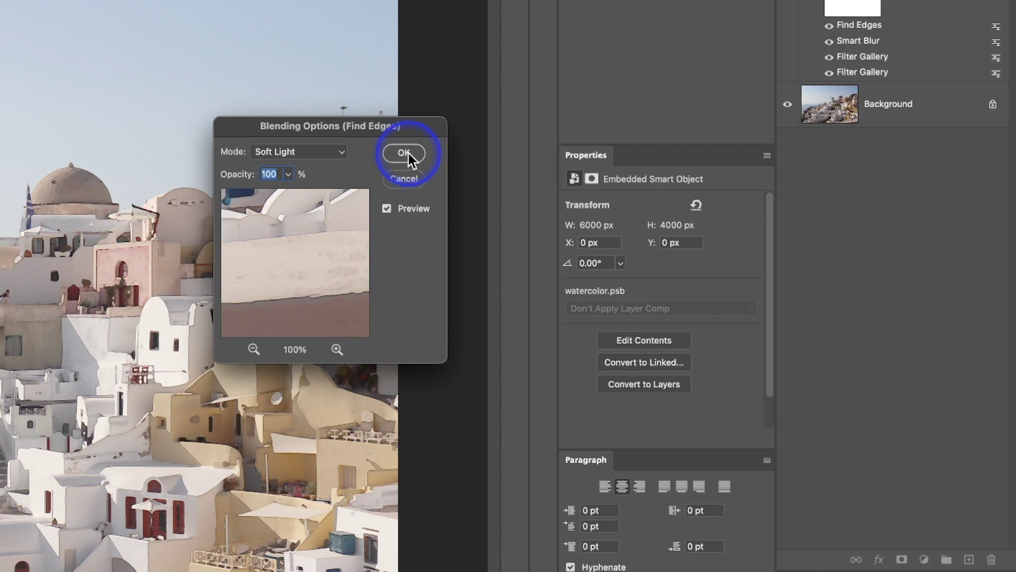
left_click(289, 176)
left_click_drag(284, 193, 256, 193)
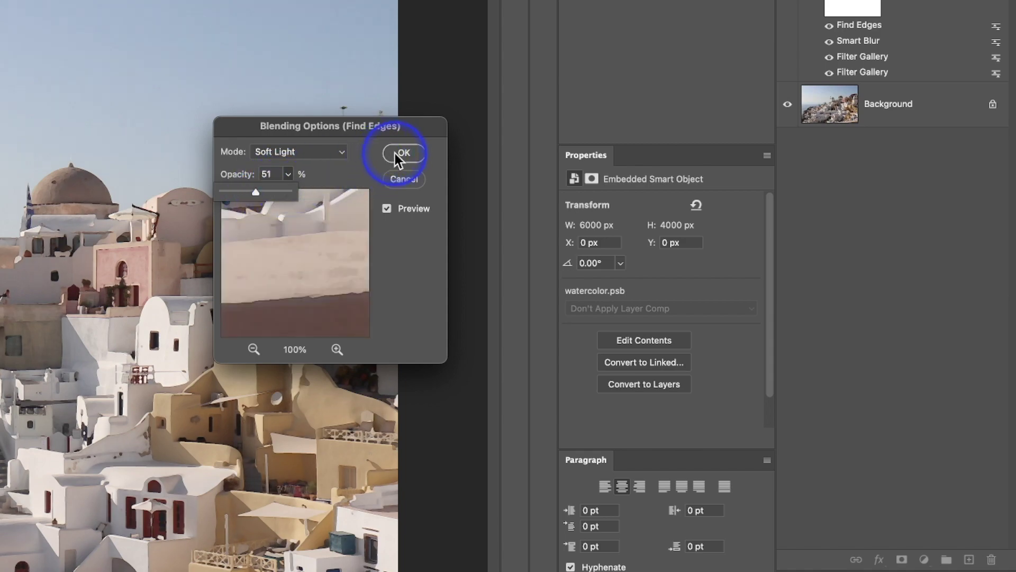
left_click(395, 153)
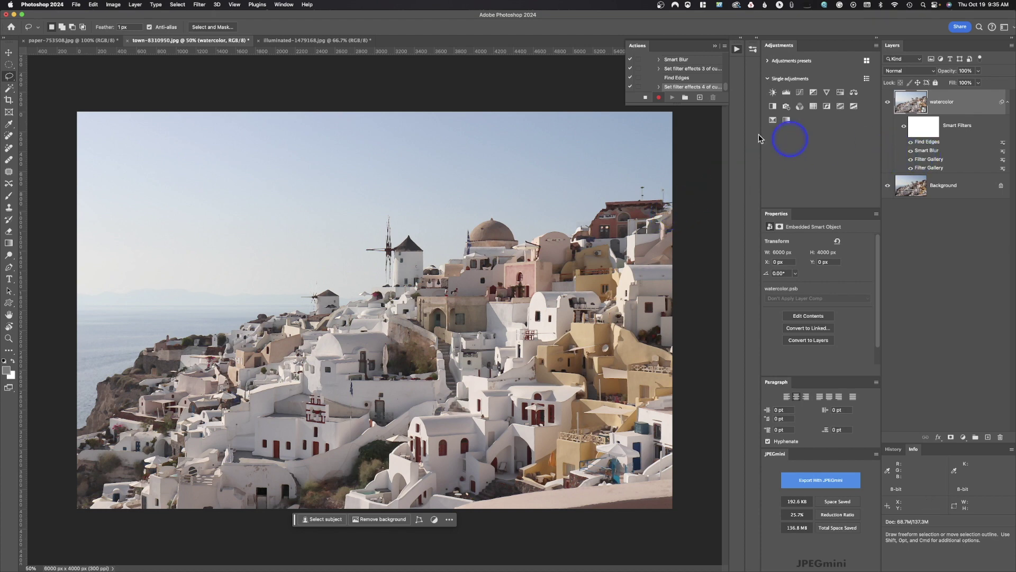
Step: Add another Filter Gallery effect, Watercolor, with Brush Detail 1, Shadow Intensity at its minimum and Texture 1
left_click(199, 4)
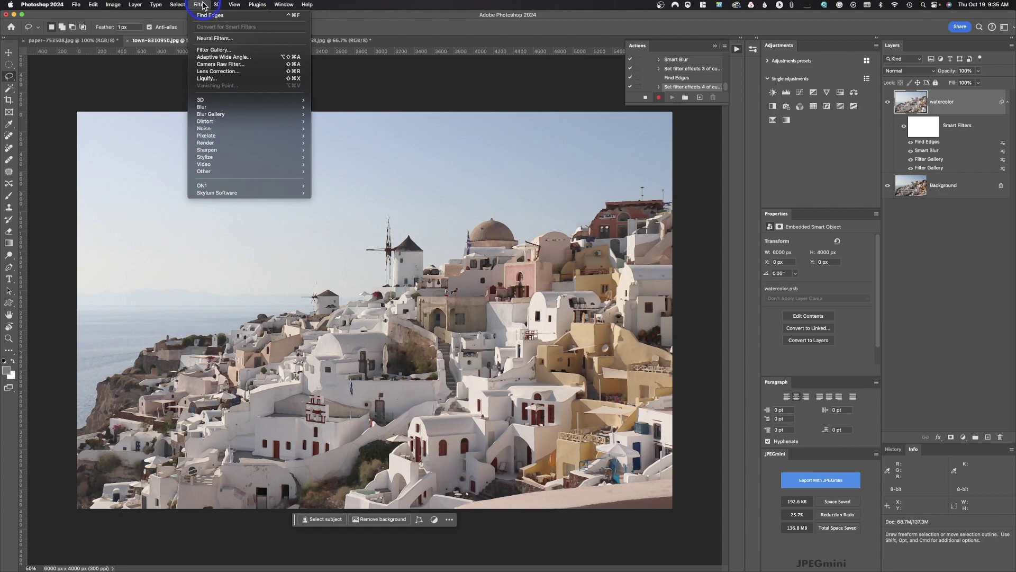
left_click(215, 50)
left_click(885, 158)
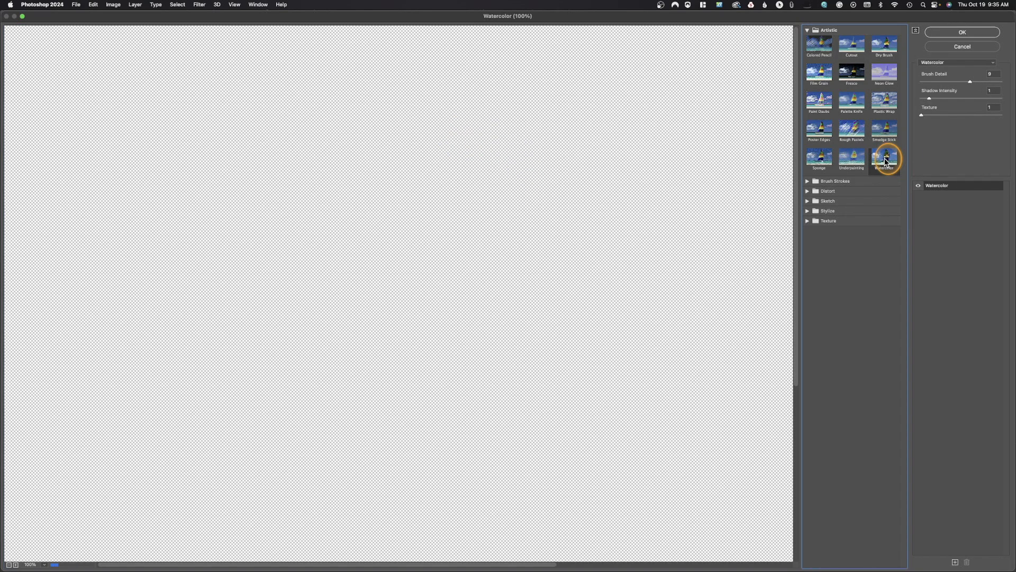
left_click_drag(969, 81, 919, 89)
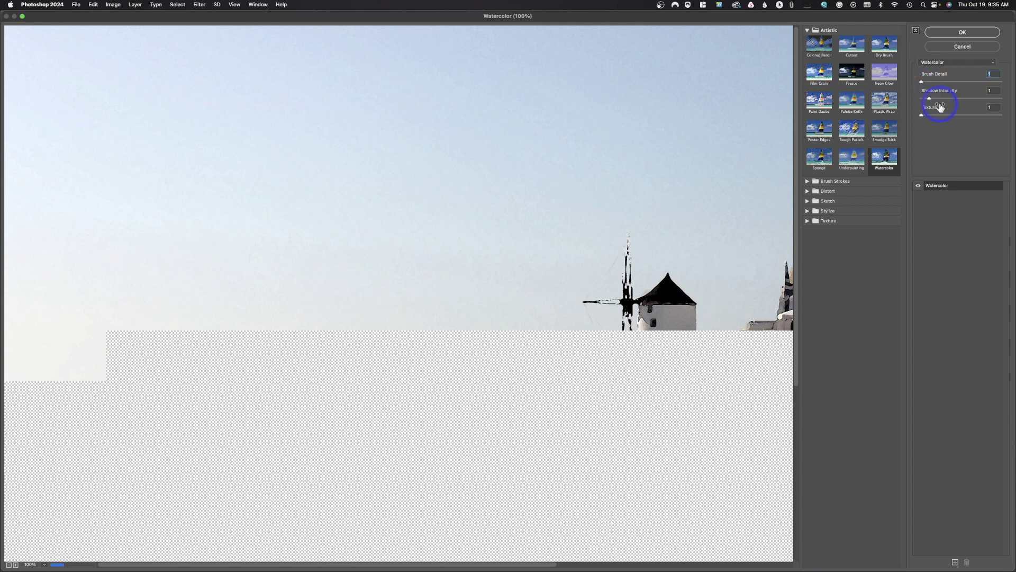
left_click_drag(923, 99, 914, 96)
left_click(972, 33)
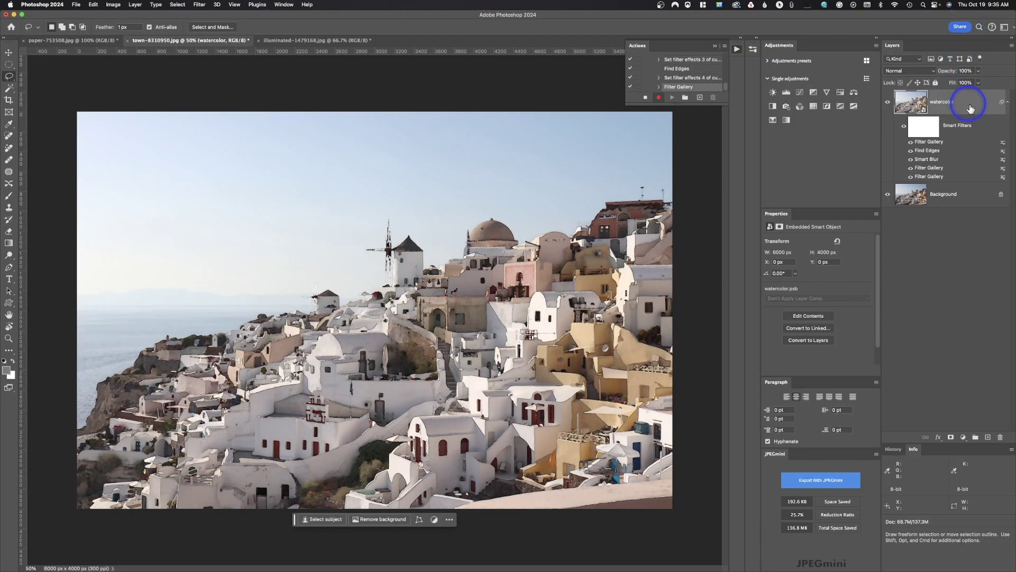
Step: Lower the blending opacity of the topmost Filter Gallery smart filter, the Watercolor effect
left_click(1002, 142)
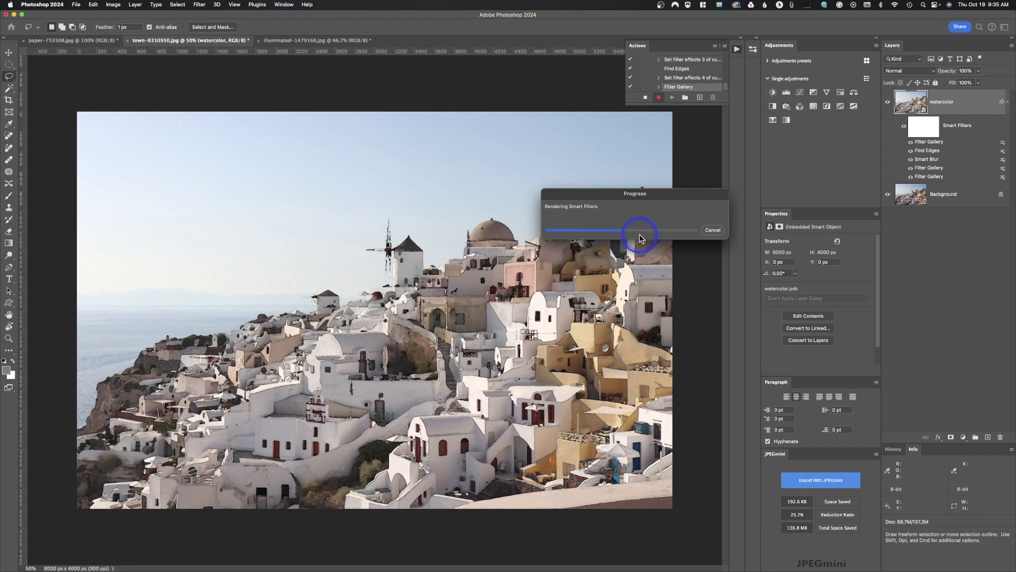
left_click_drag(612, 224, 596, 234)
left_click(671, 213)
key("l")
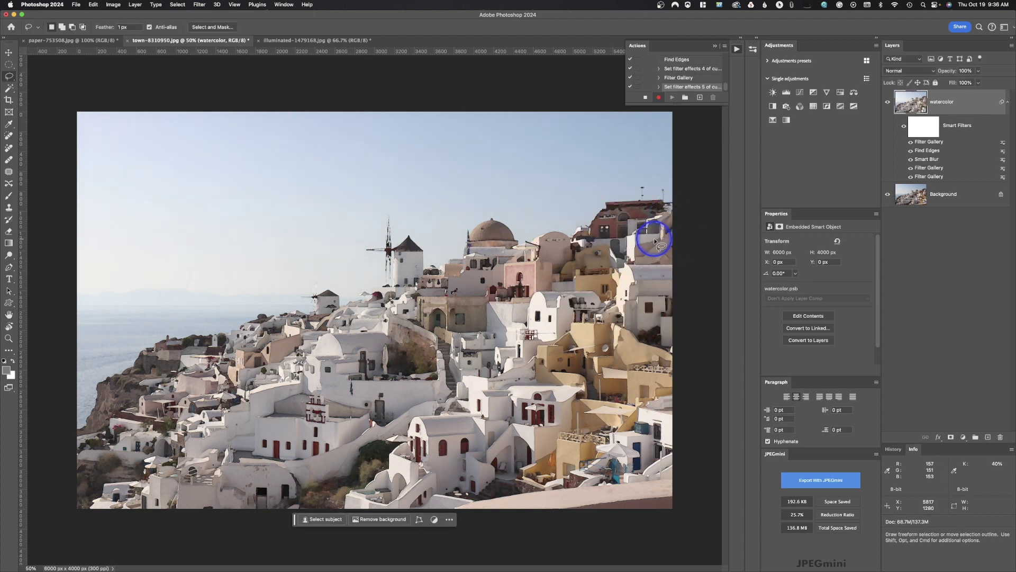
Step: Stop recording the action and switch the Actions list to Button Mode
left_click(645, 98)
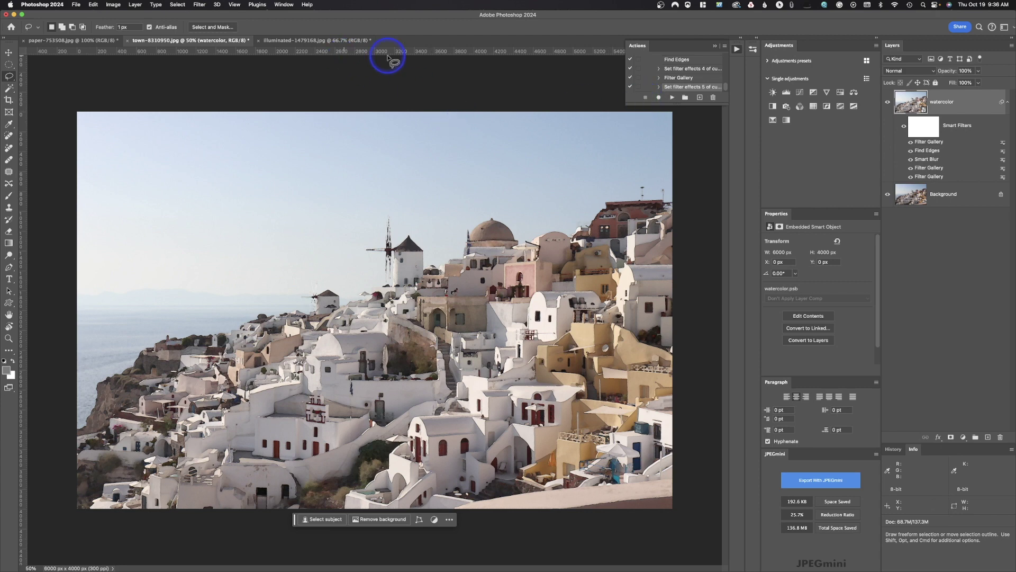
left_click(724, 47)
left_click(725, 49)
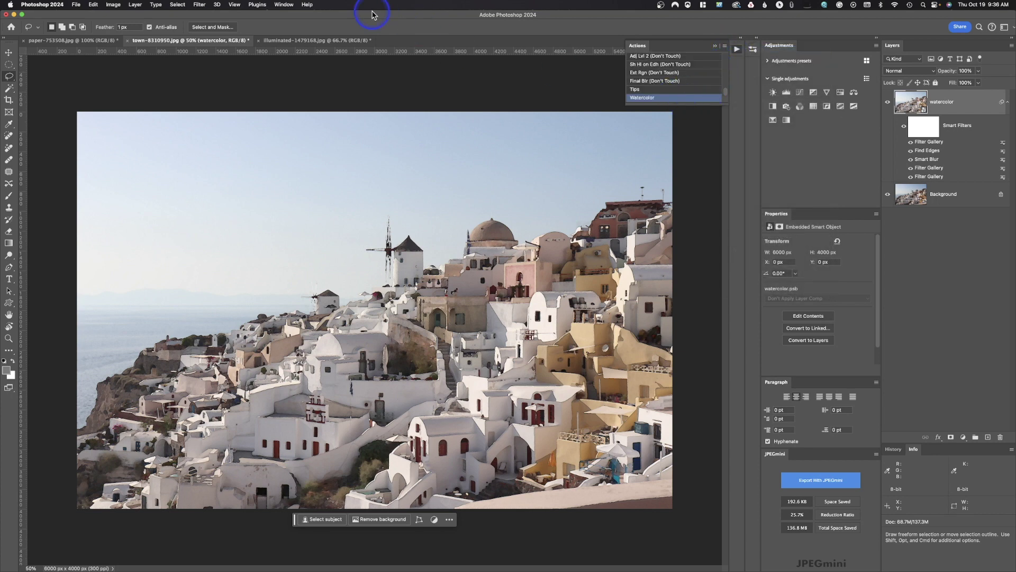
Step: Run the Watercolor action on the illuminated-1479168.jpg document
left_click(317, 42)
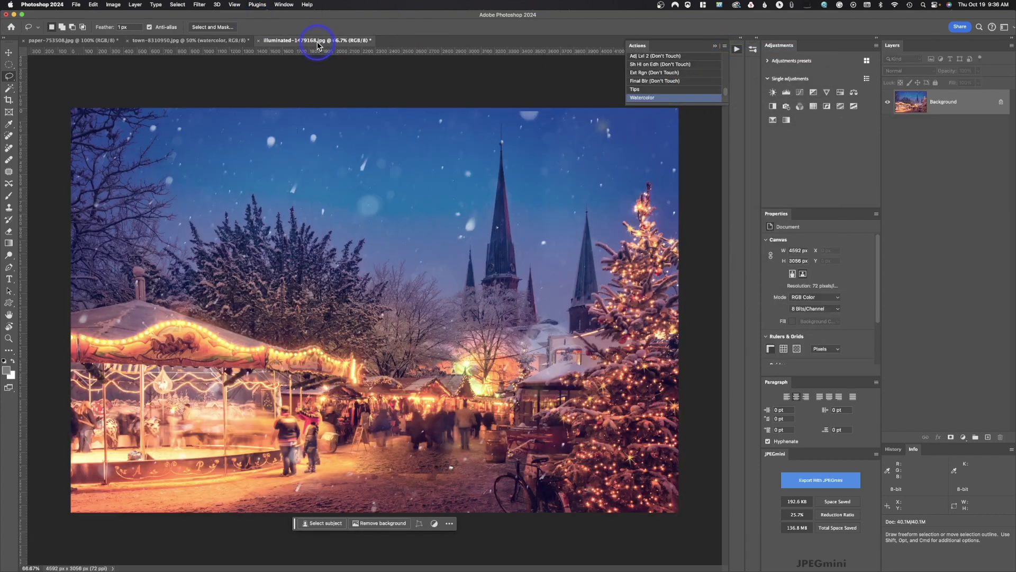
double_click(686, 100, "super")
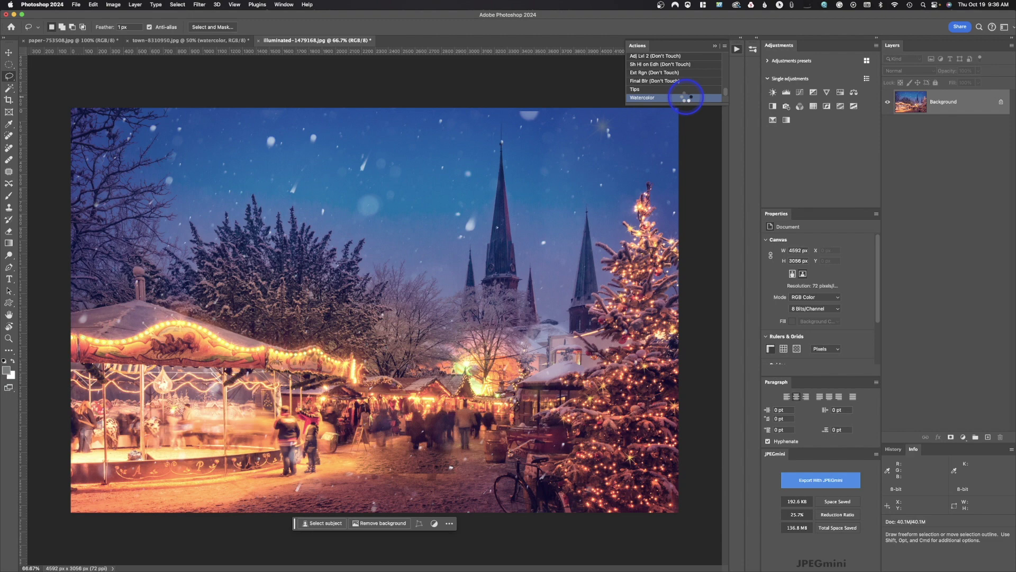
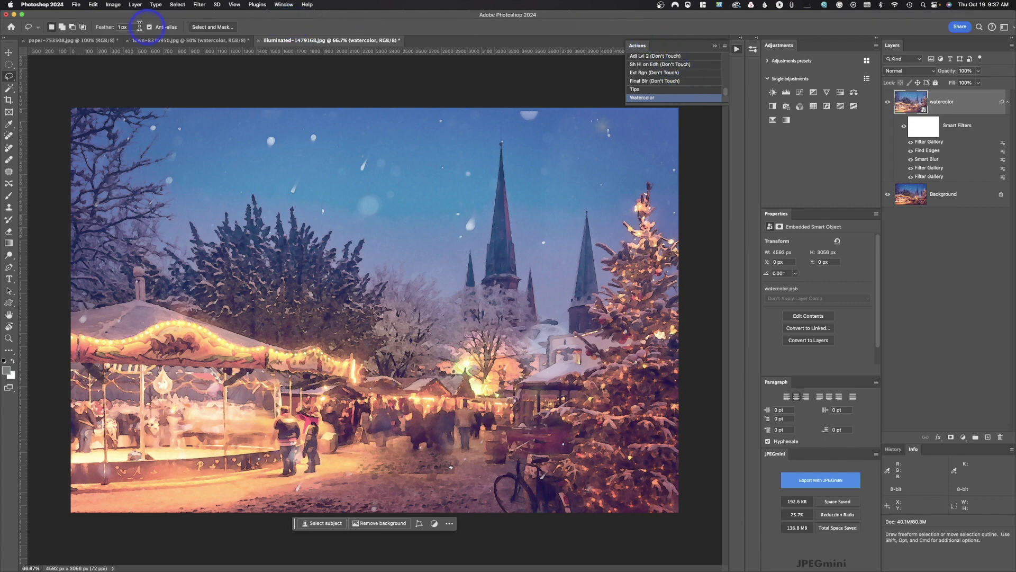
Step: Copy the paper texture from paper-753108.jpg into illuminated-1479168.jpg as a centered layer above the watercolor layer
left_click(74, 40)
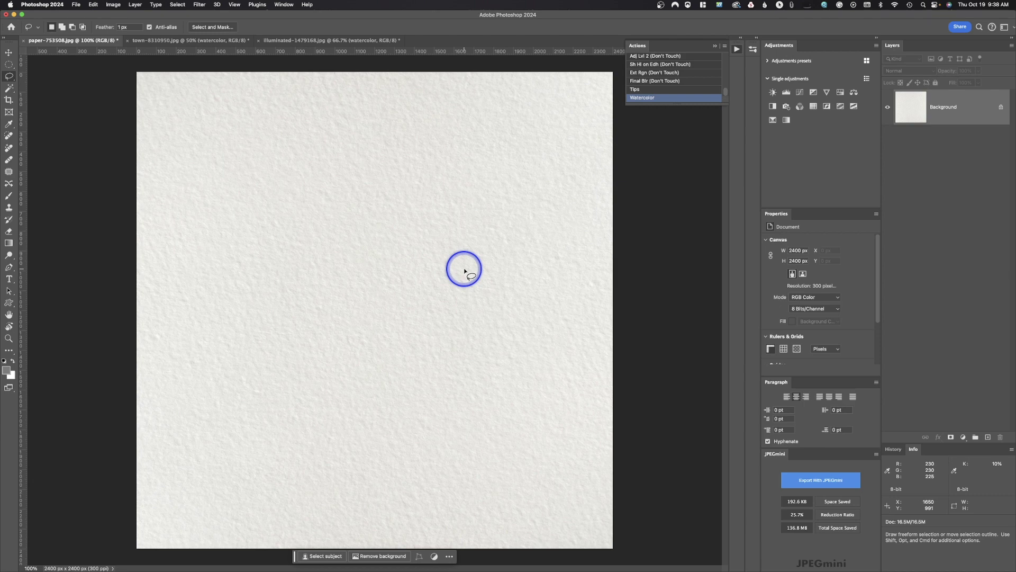
left_click(9, 51)
left_click_drag(450, 251, 383, 316)
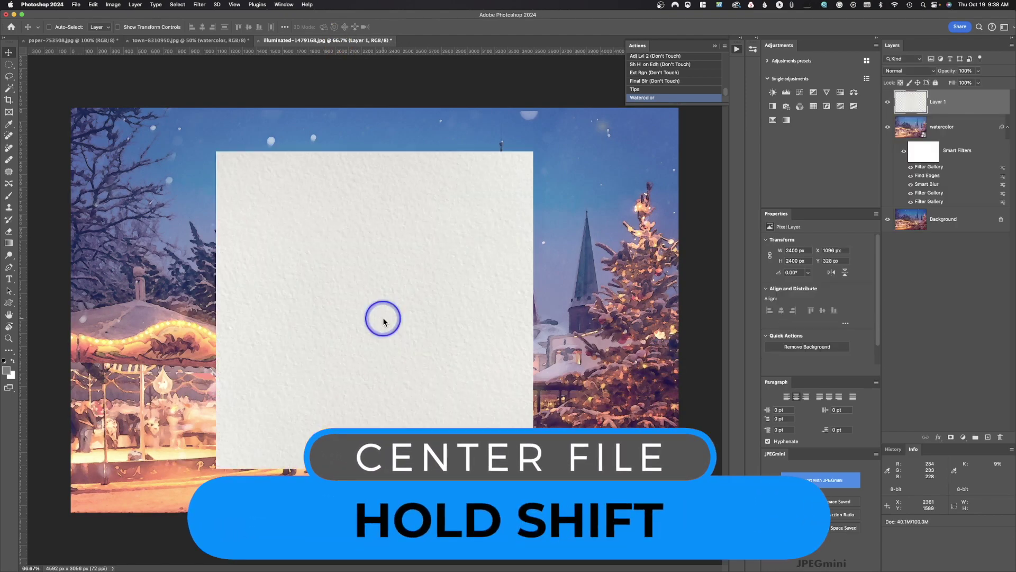
Step: Stretch the paper layer to about 4592 by 3360 px so it covers the Christmas market photo, and set its blend mode to Multiply
key("super+t")
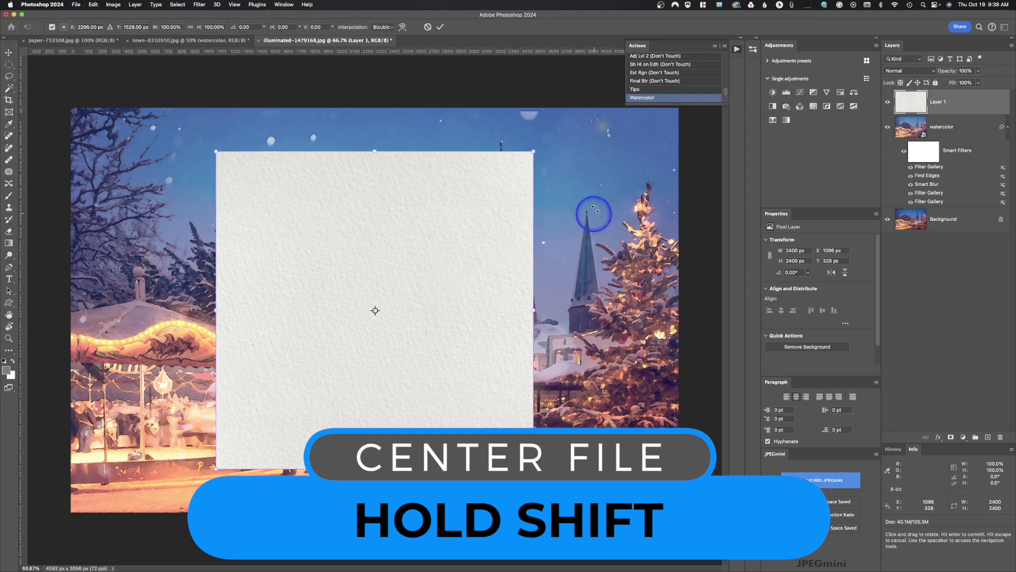
left_click_drag(534, 151, 683, 18)
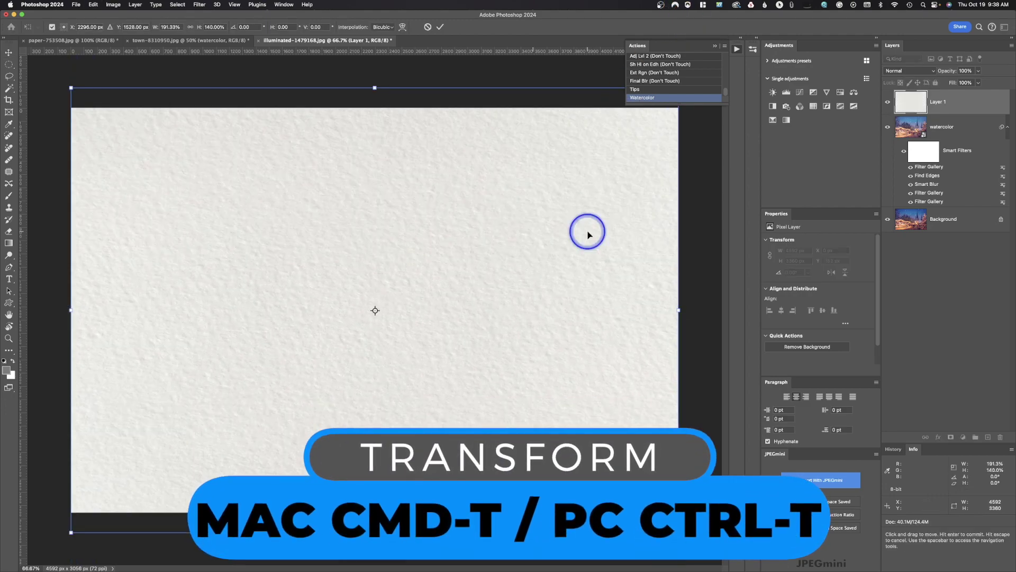
key("Return")
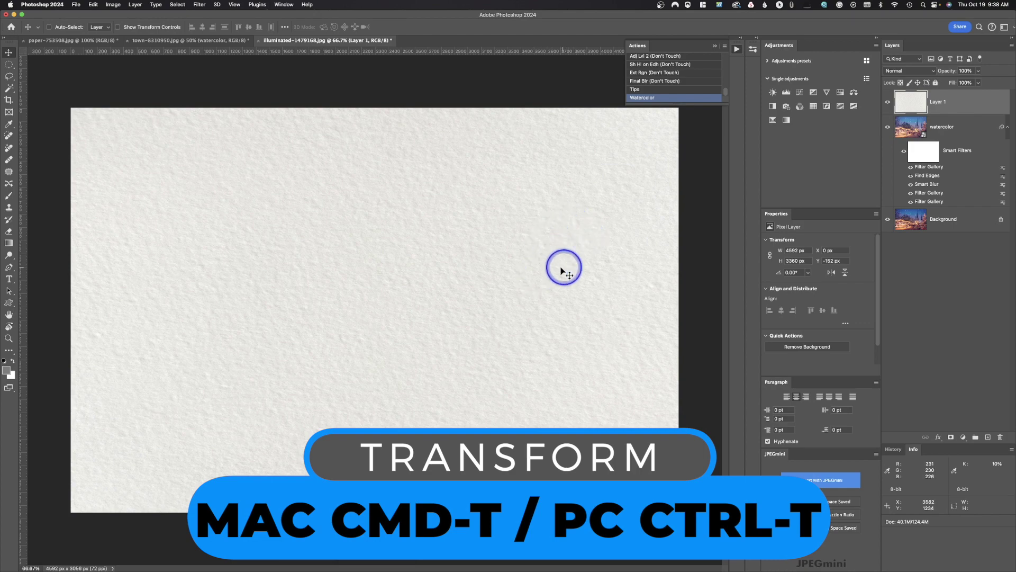
left_click(914, 72)
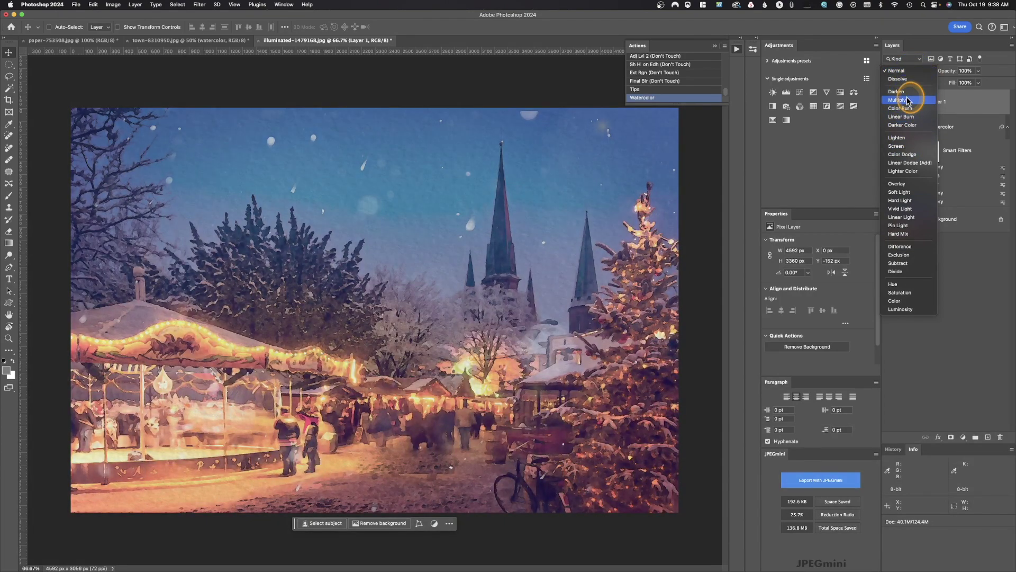
left_click(900, 99)
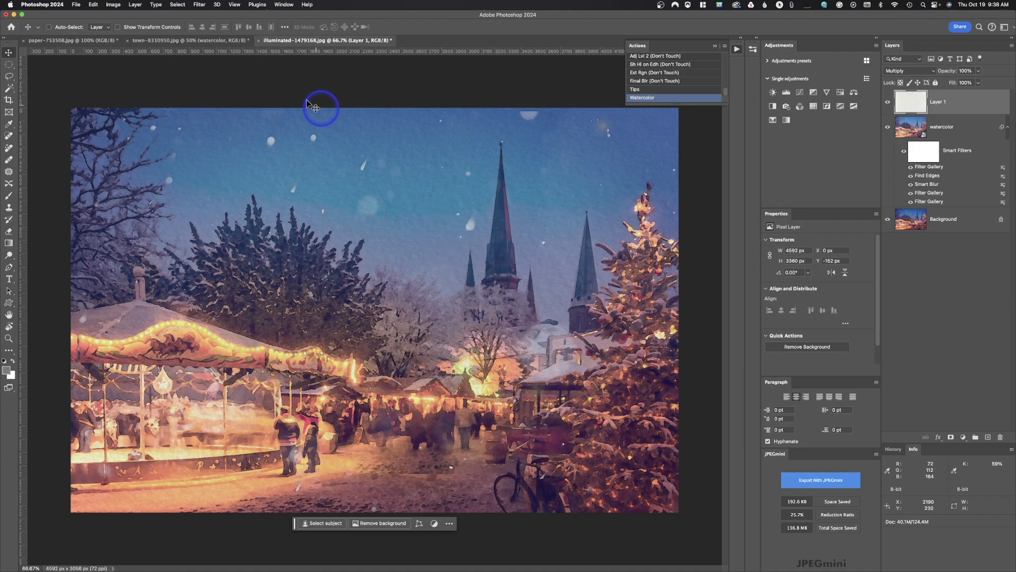
Step: Copy the paper texture into town-8310950.jpg as a centered layer above the watercolor layer
left_click(85, 40)
left_click(141, 45)
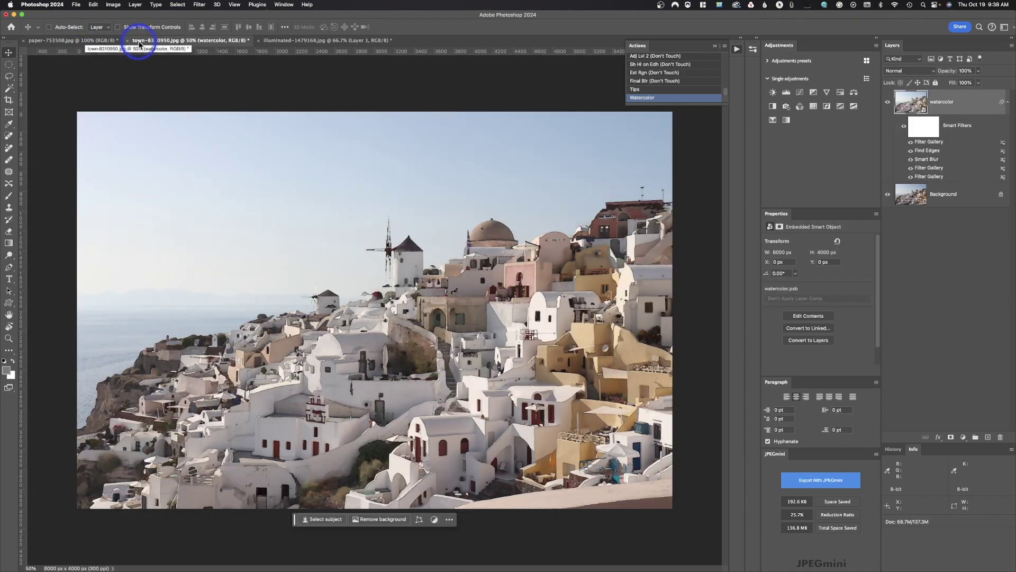
left_click(71, 40)
left_click_drag(265, 266, 374, 303)
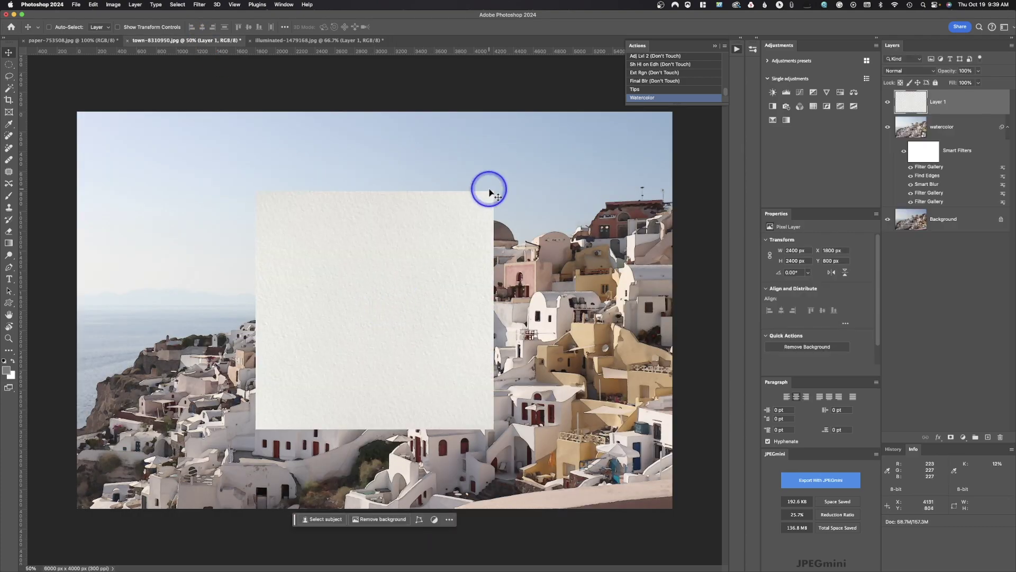
Step: Stretch the paper layer to about 6063 by 4384 px so it covers the town photo, and set its blend mode to Multiply
key("super+t")
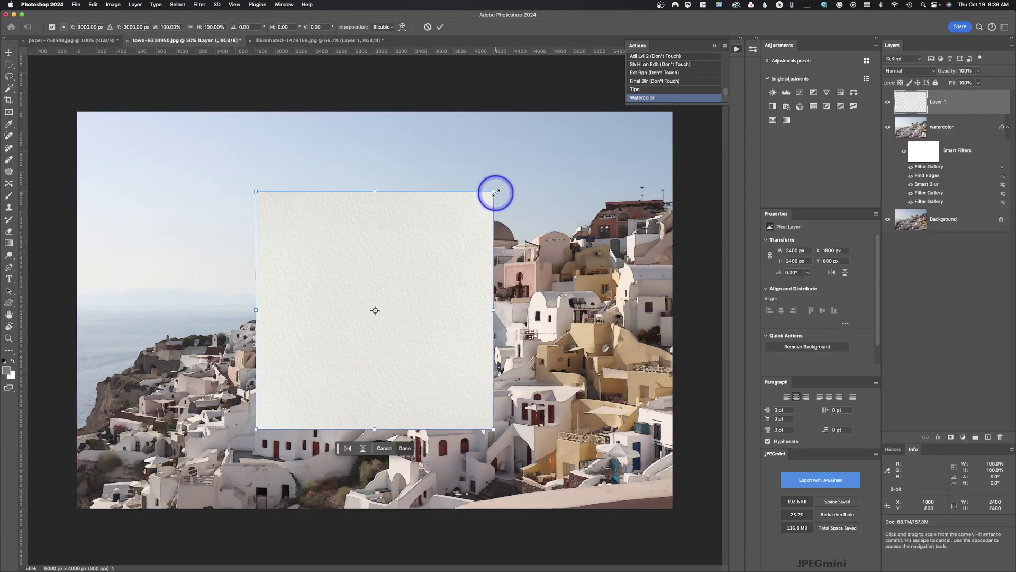
left_click_drag(494, 190, 678, 76)
left_click_drag(255, 428, 79, 513)
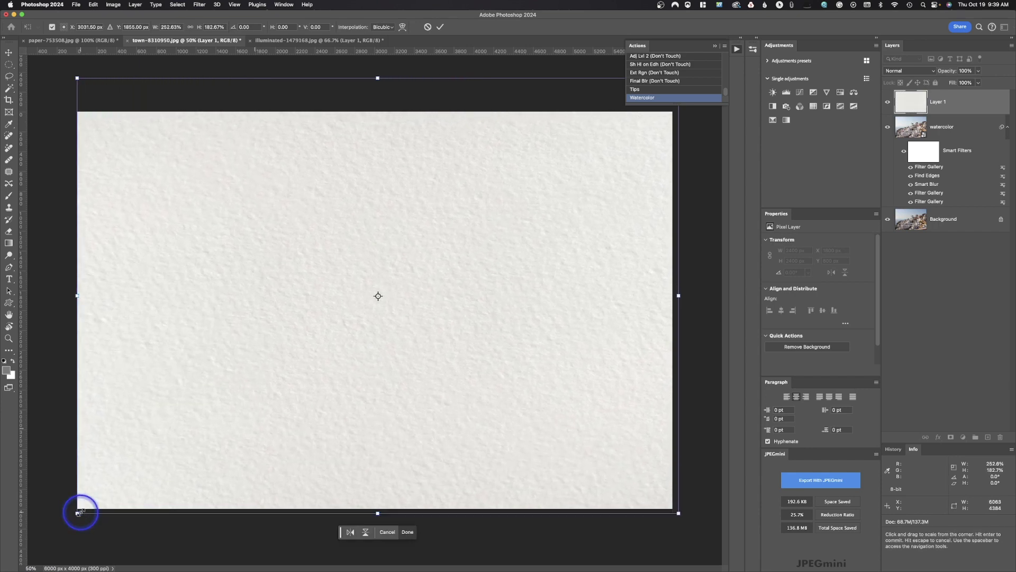
key("Return")
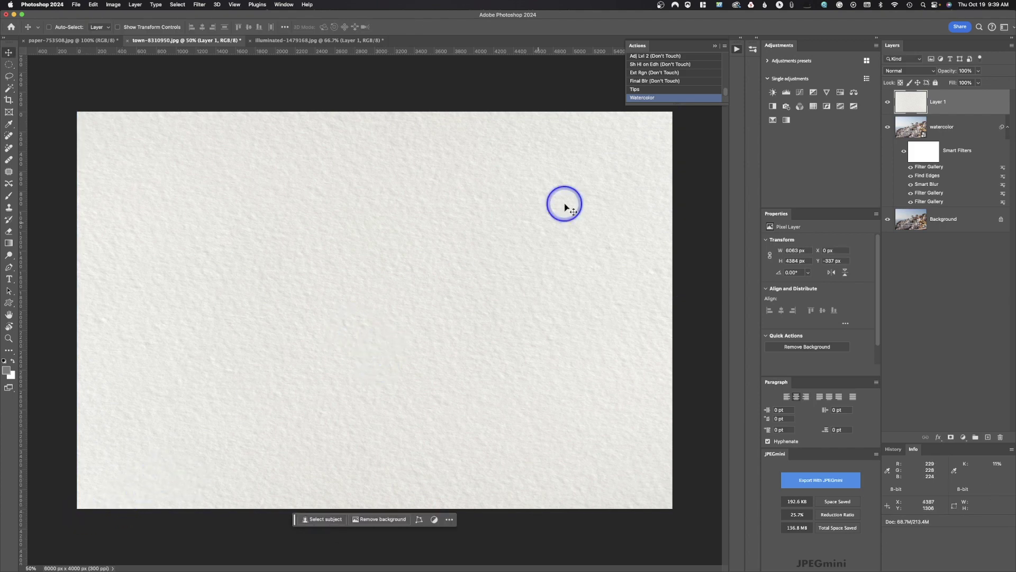
left_click(910, 70)
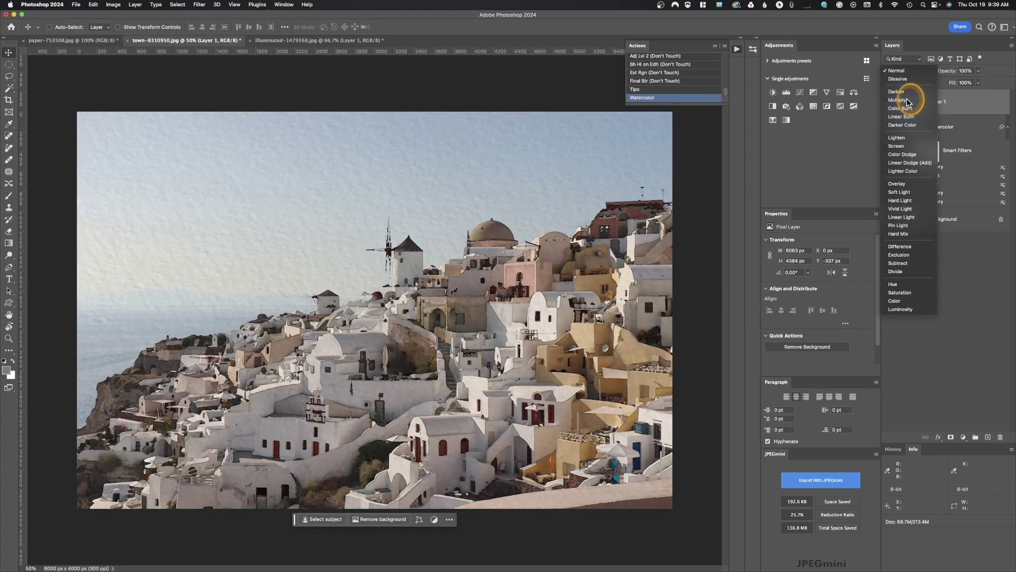
left_click(898, 99)
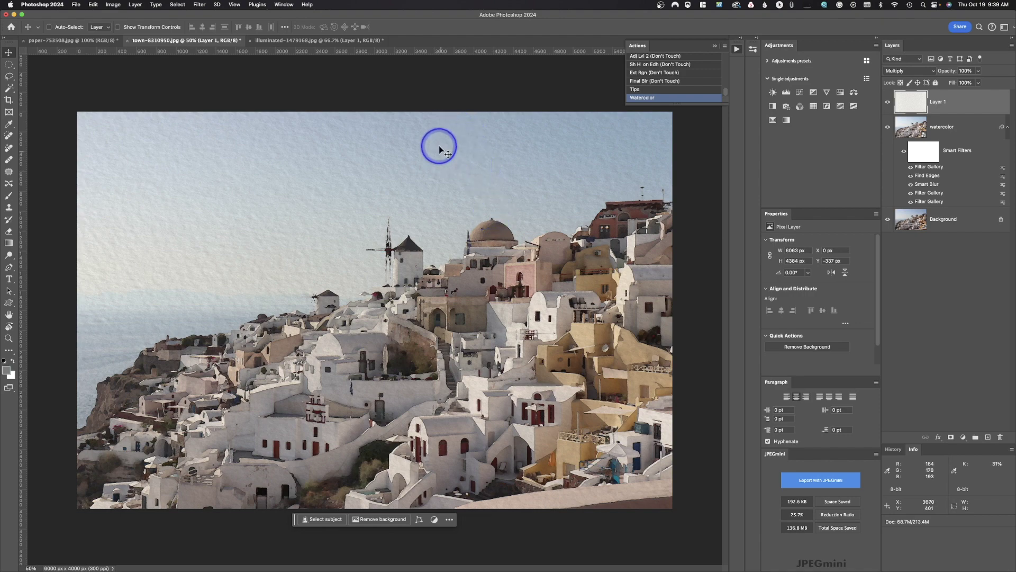
Step: Add a layer mask to the watercolor layer in illuminated-1479168.jpg
left_click(310, 40)
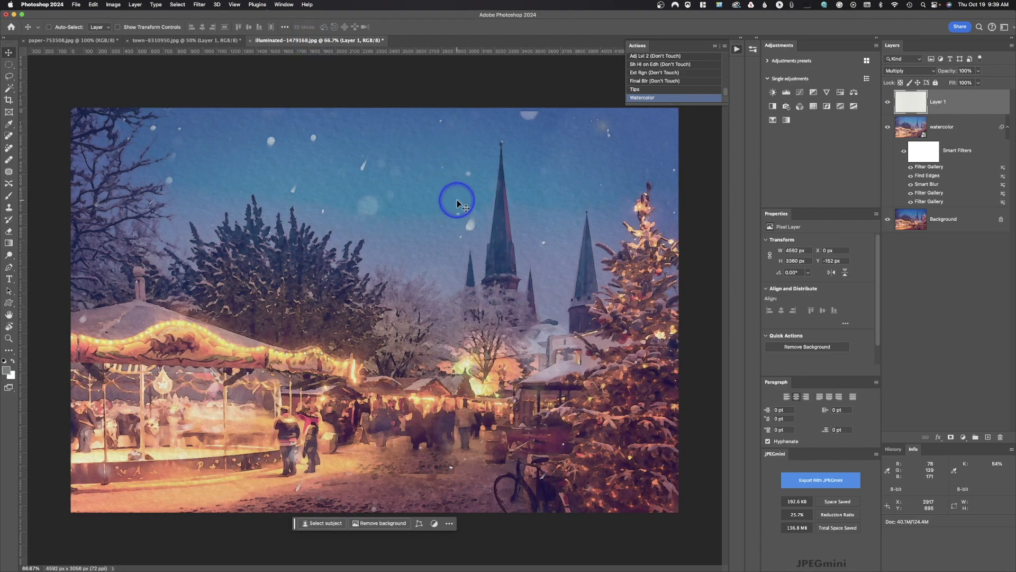
left_click(912, 129)
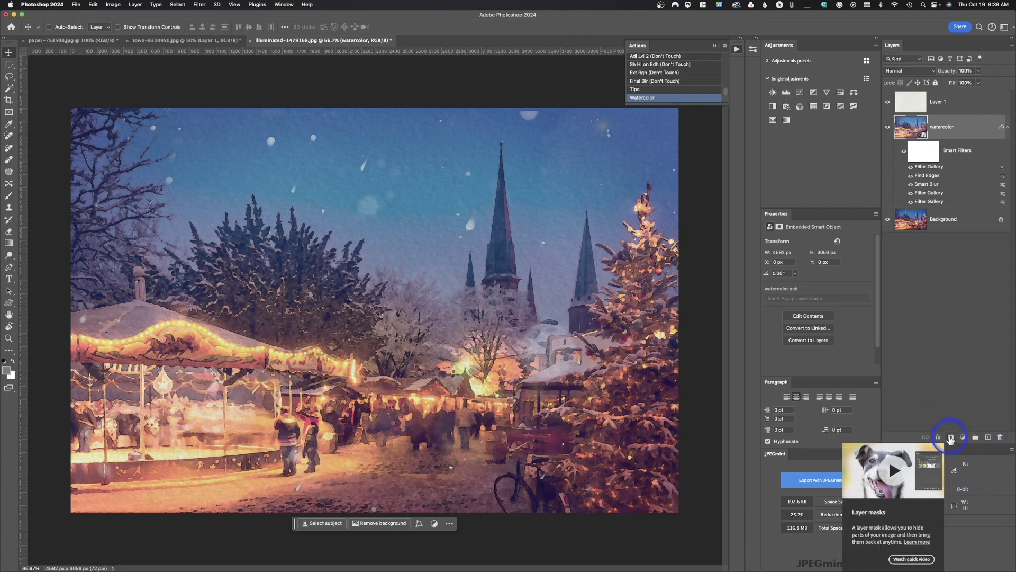
left_click(950, 437)
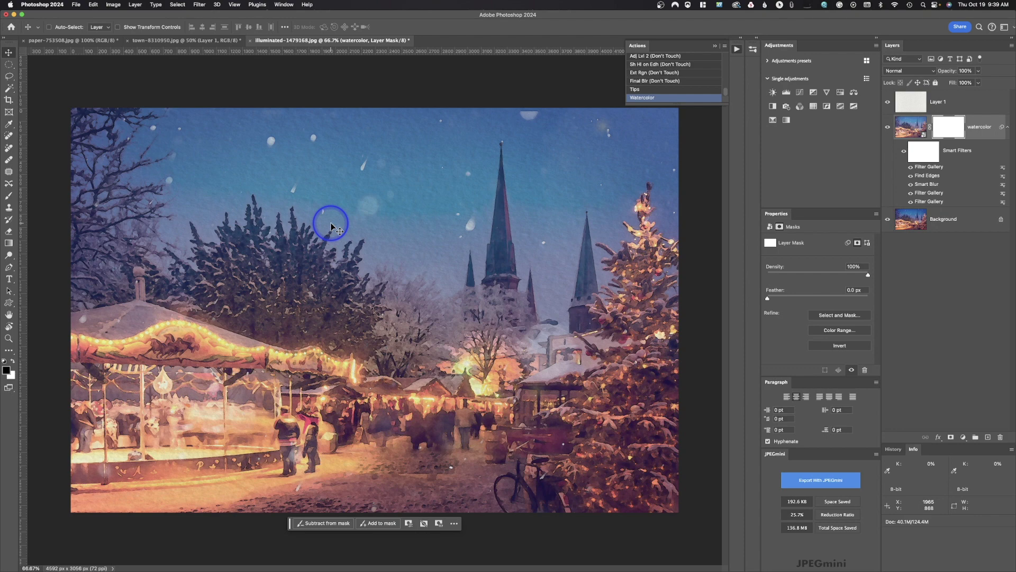
Step: Activate the Brush tool and collapse the expanded preset groups to review the installed brush sets
left_click(8, 197)
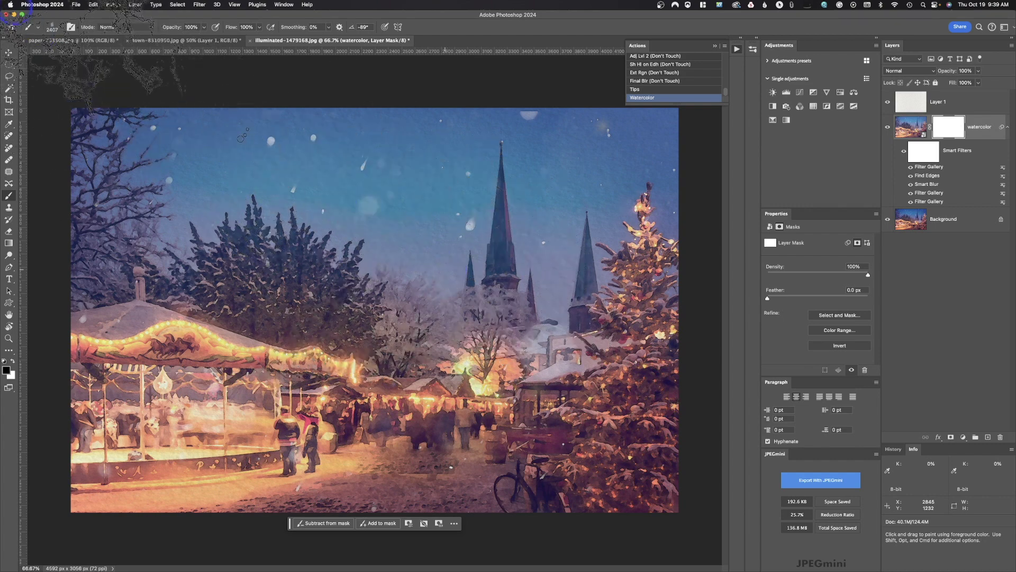
left_click(55, 27)
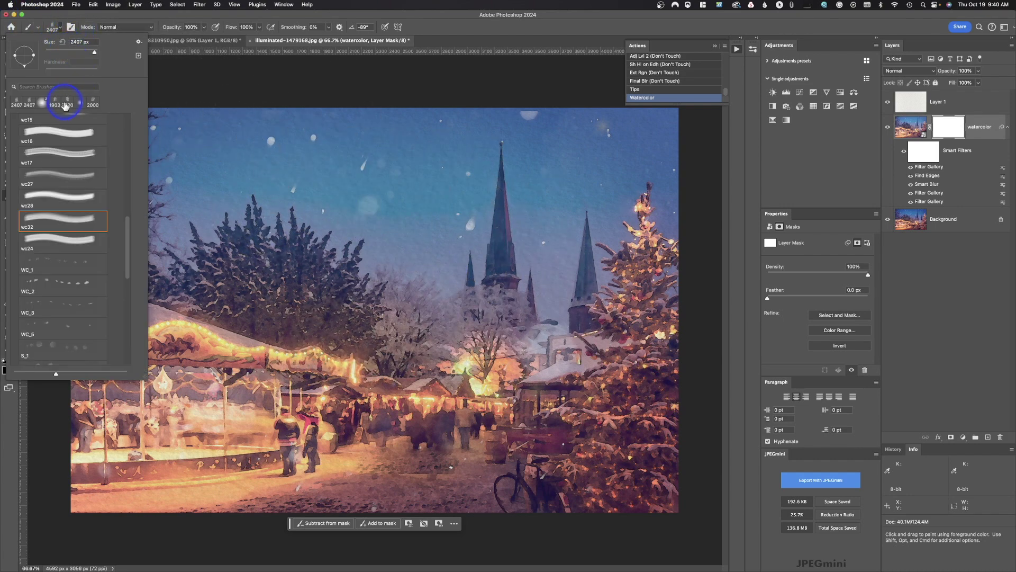
scroll(118, 229, "up", 5)
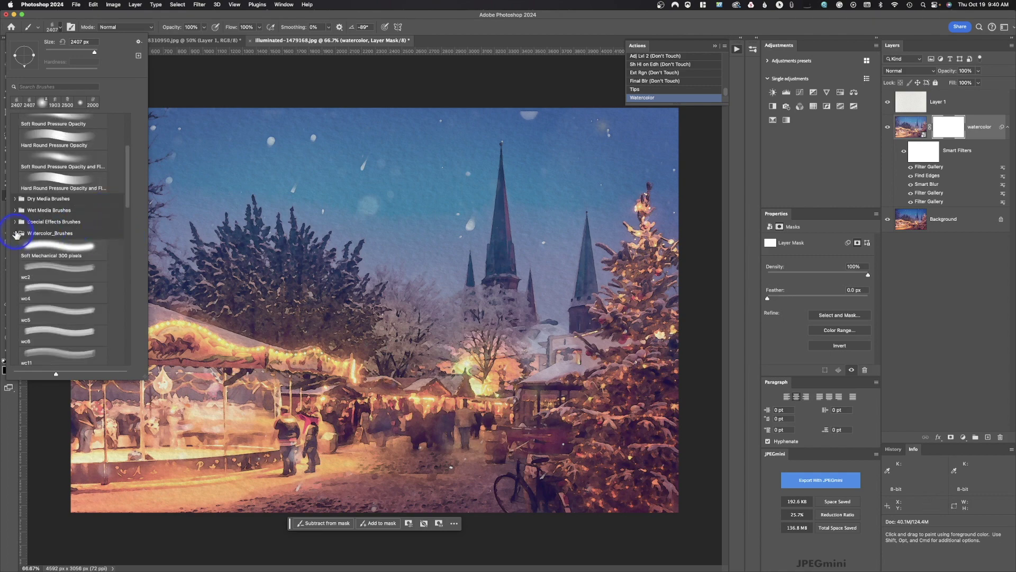
left_click(14, 236)
scroll(91, 186, "up", 3)
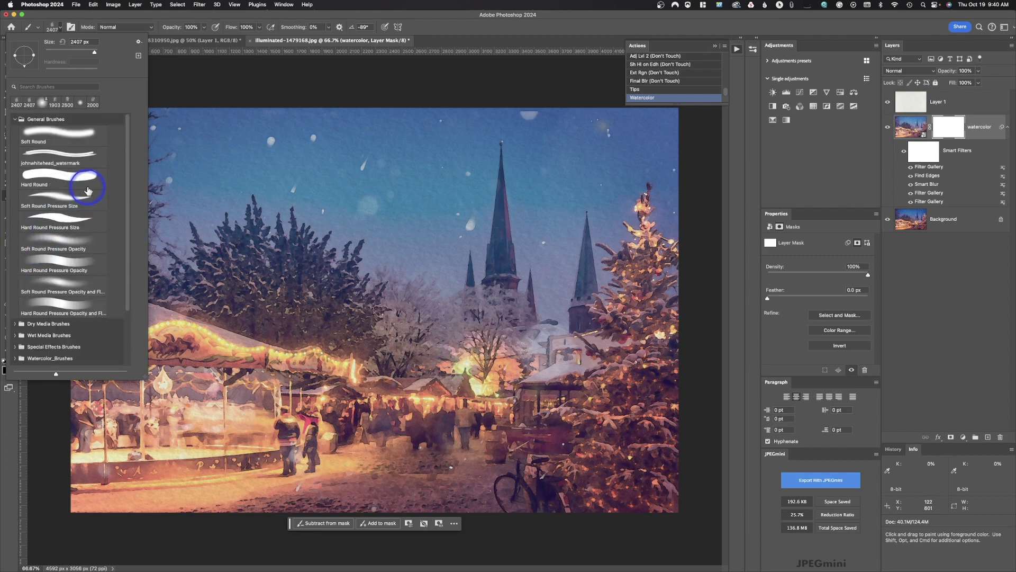
left_click(15, 118)
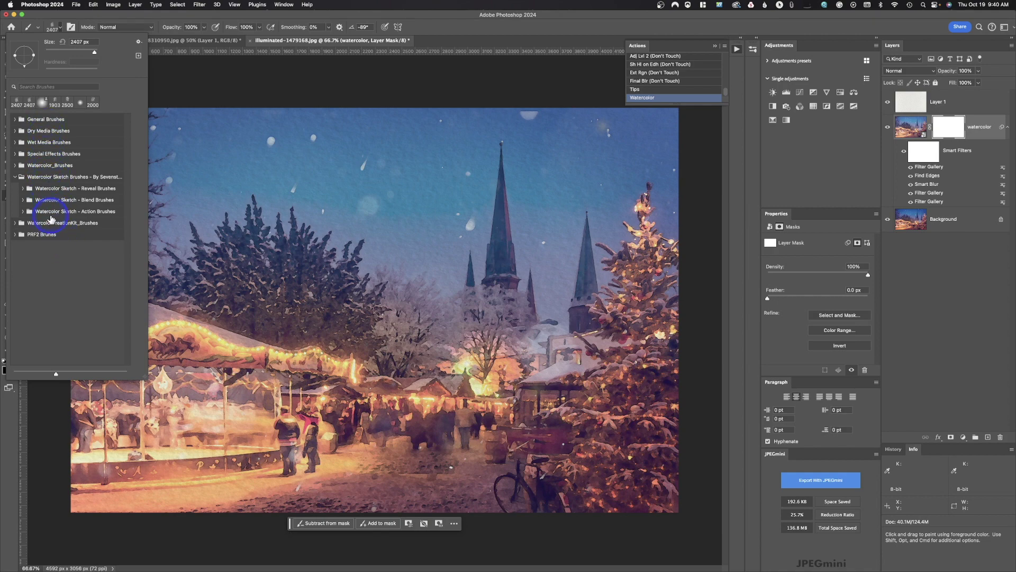
left_click(15, 178)
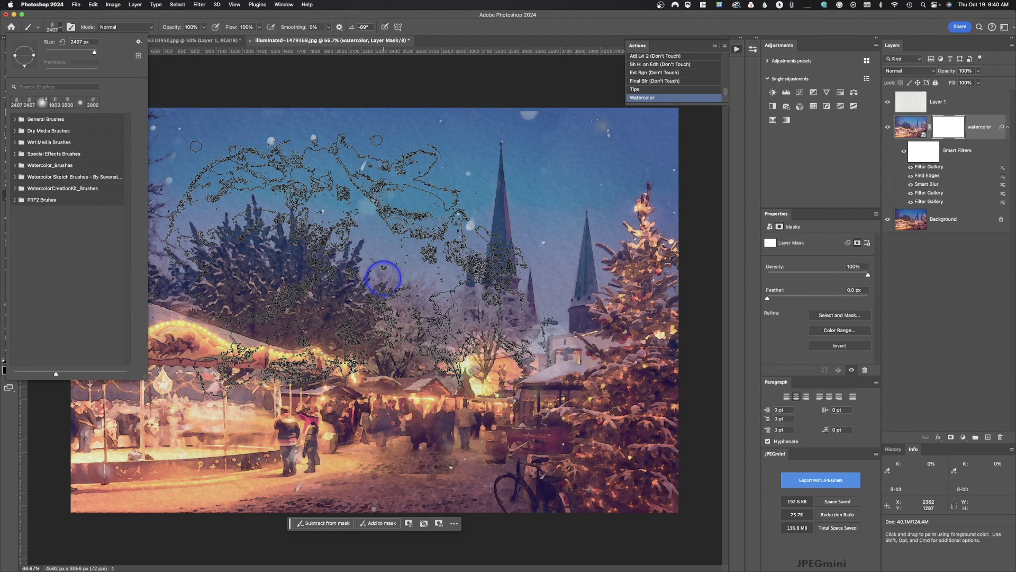
left_click(52, 37)
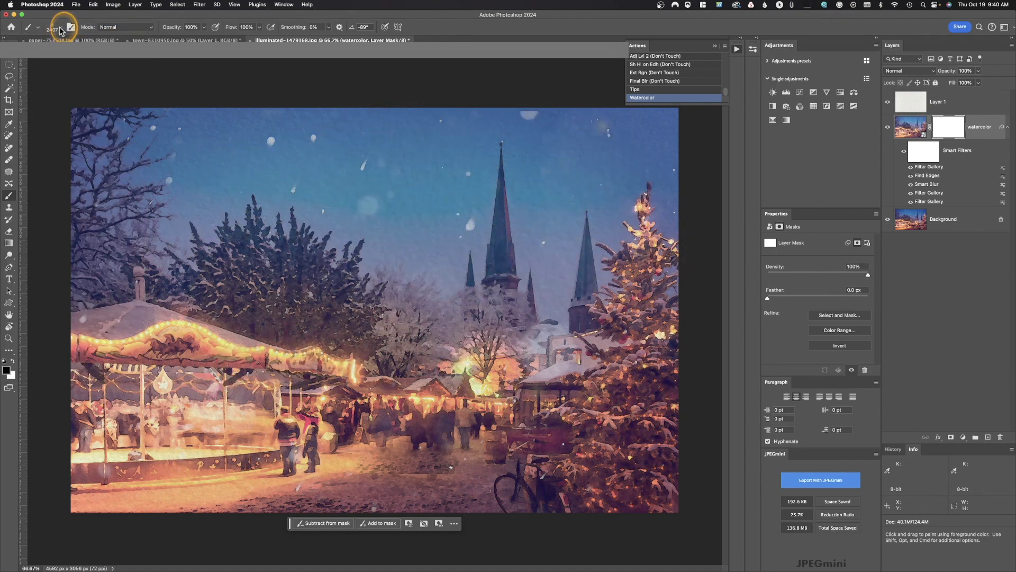
Step: Switch to Chrome to look over the Watercolor set on Adobe's Photoshop brushes page, and return to Photoshop
left_click(23, 64)
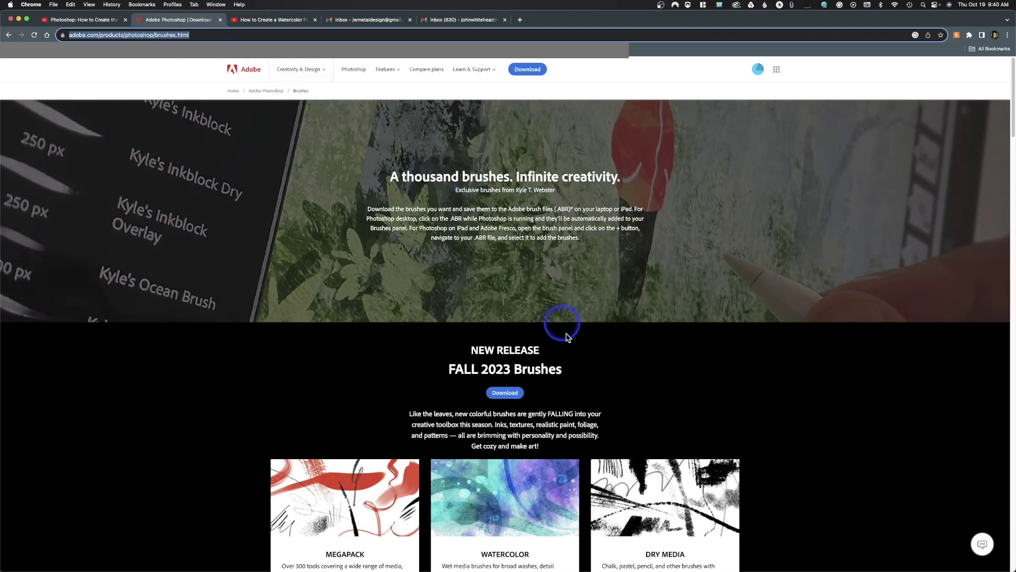
scroll(435, 238, "down", 5)
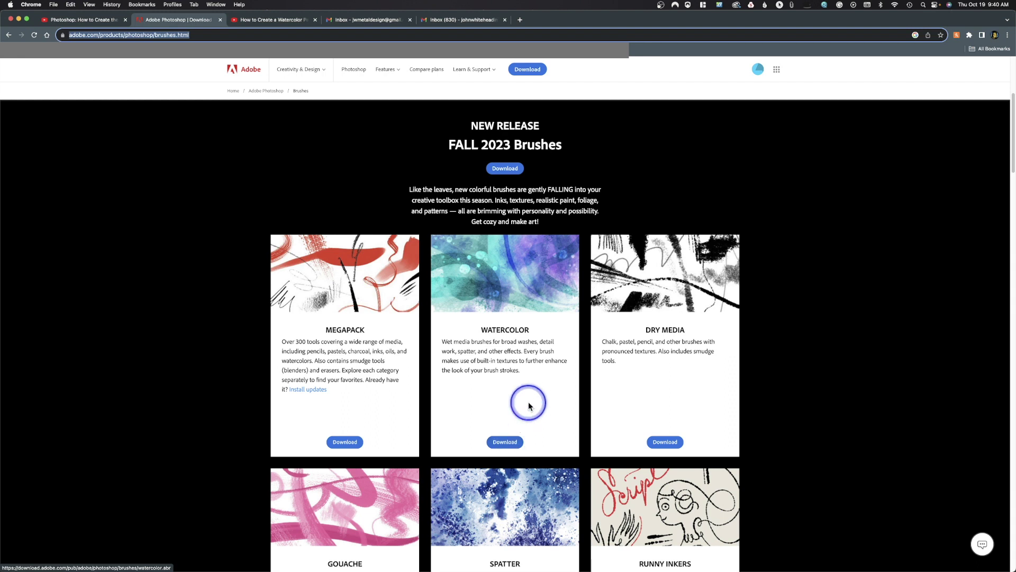
left_click(24, 115)
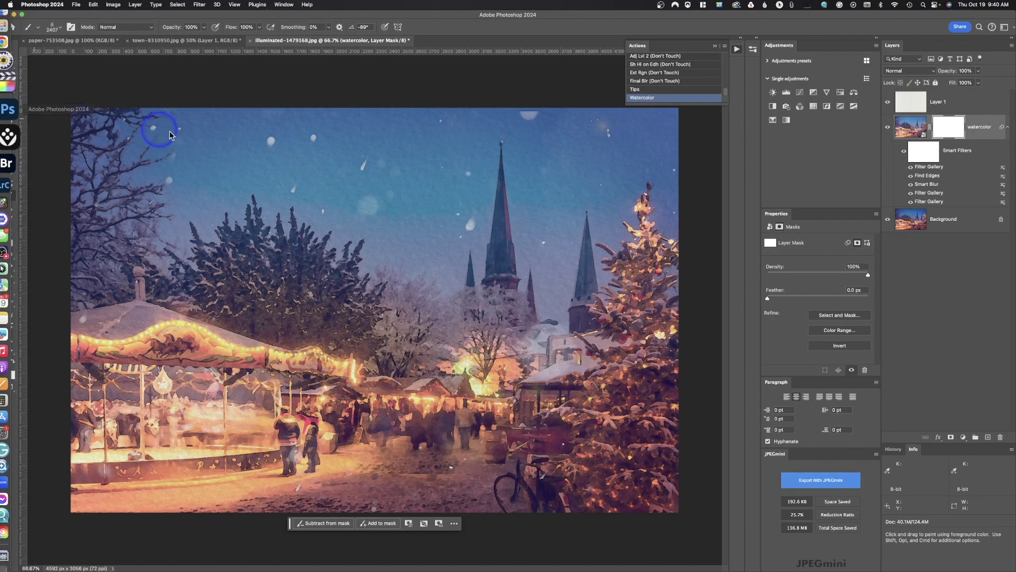
Step: Paint black on the watercolor layer's mask over the upper-right sky with the 2407 px watercolor brush
key("super+alt+2")
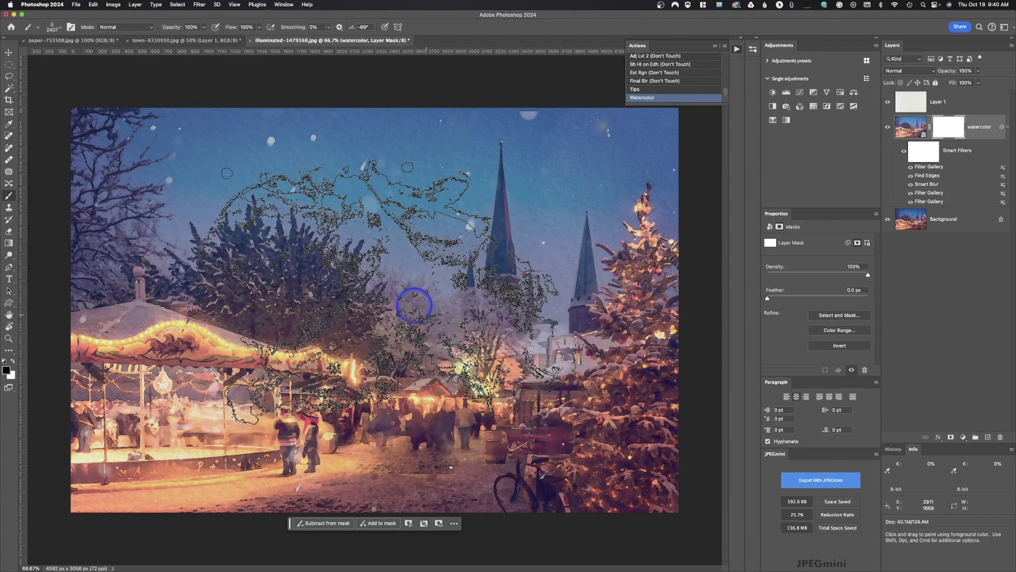
mouse_move(414, 305)
left_mouse_down()
mouse_move(420, 330)
mouse_move(499, 227)
mouse_move(526, 231)
mouse_move(499, 232)
left_mouse_up()
key("super+d")
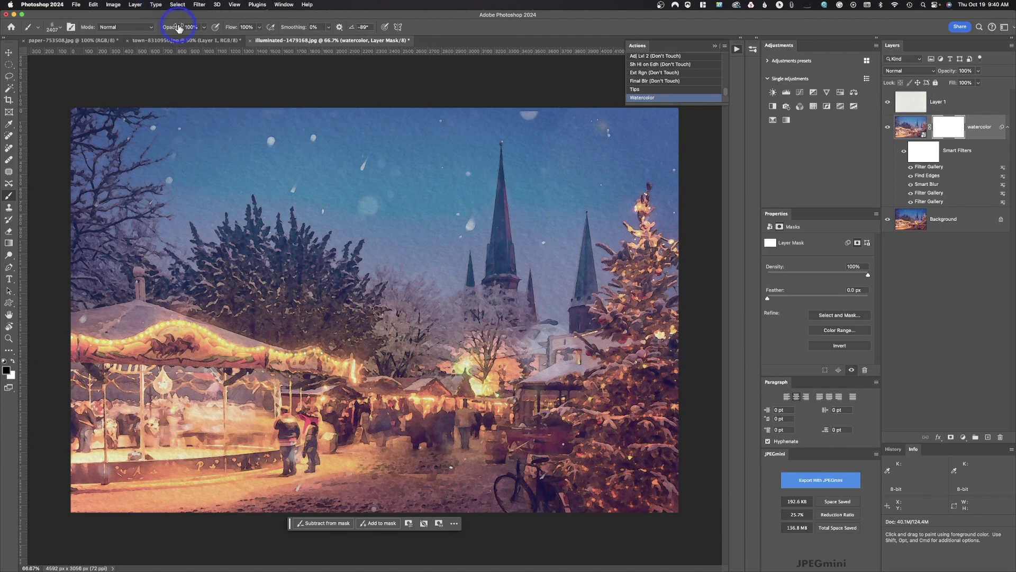
mouse_move(326, 120)
left_mouse_down()
mouse_move(446, 166)
mouse_move(545, 175)
mouse_move(609, 217)
left_mouse_up()
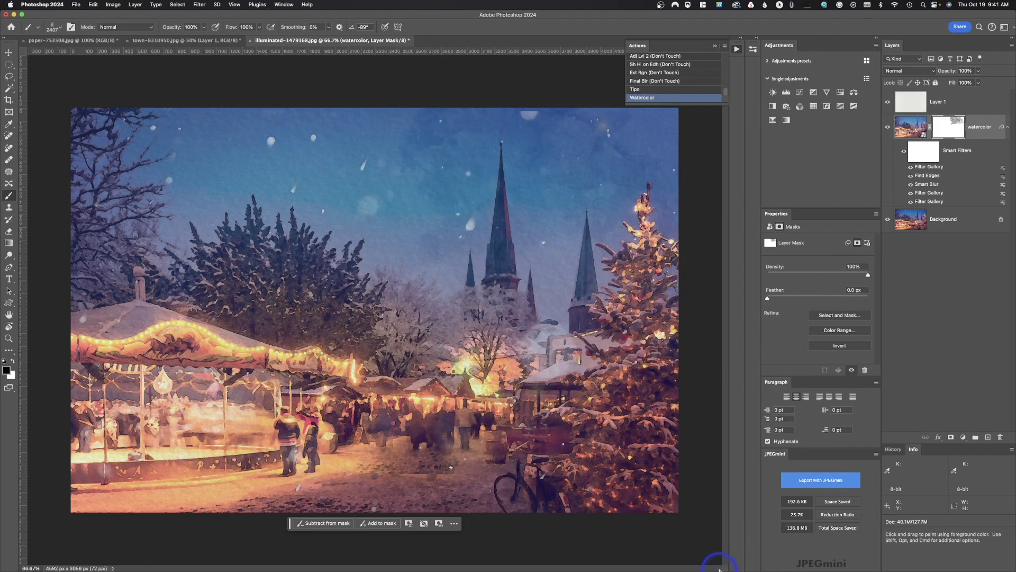
Step: Choose the wc13 watercolor brush, rotate its tip to -84°, and stamp the mask over the upper-left sky
left_click(60, 29)
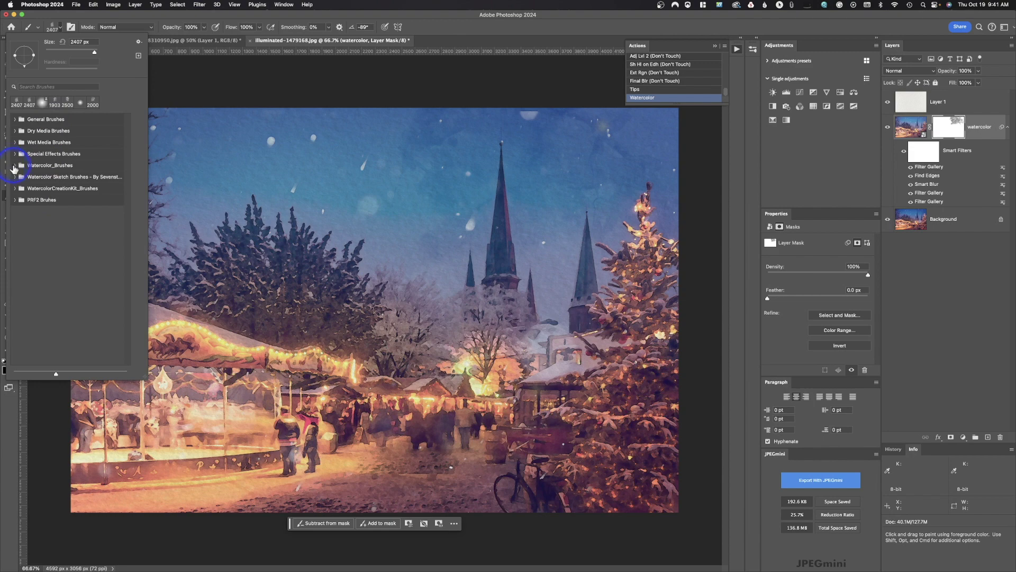
left_click(15, 166)
left_click(47, 310)
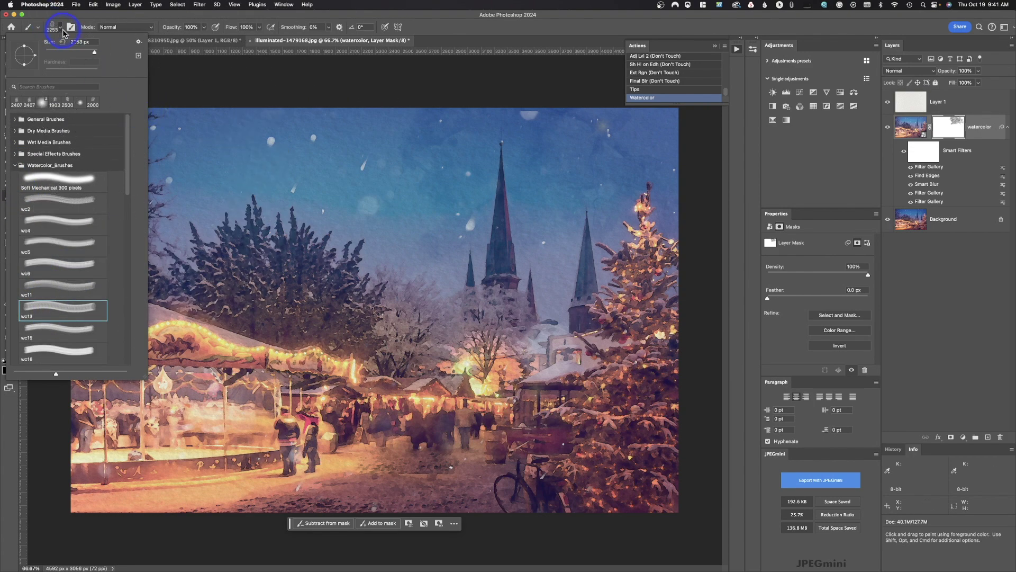
left_click_drag(37, 57, 27, 79)
key("Return")
left_click(238, 199)
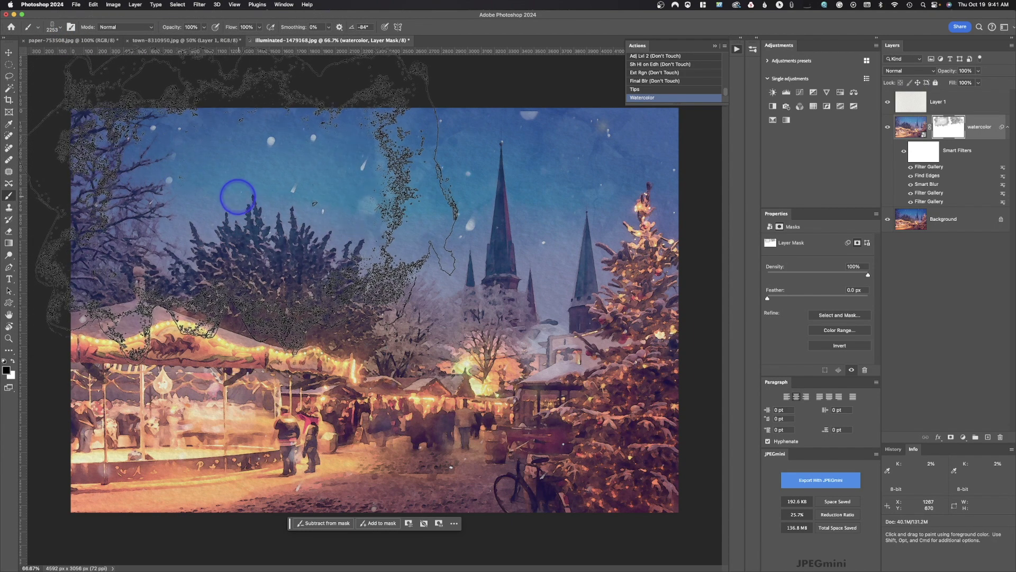
Step: Reduce the brush size to 1700 px
key("bracketleft")
key("bracketleft")
key("bracketleft")
key("bracketleft")
key("bracketleft")
key("bracketleft")
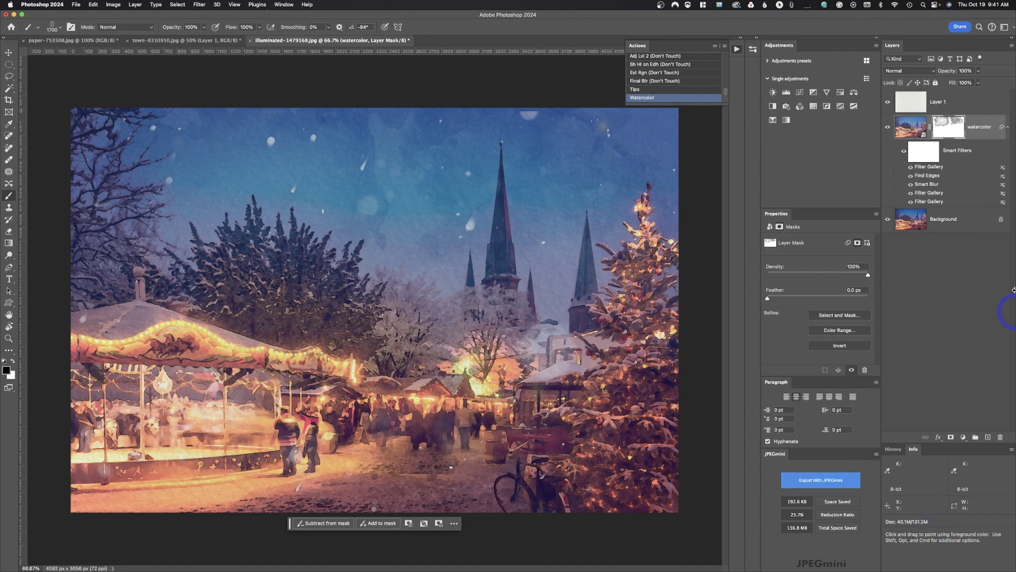
Step: Examine the watercolor layer's mask on its own, and return to the normal image view
left_click(955, 129, "alt")
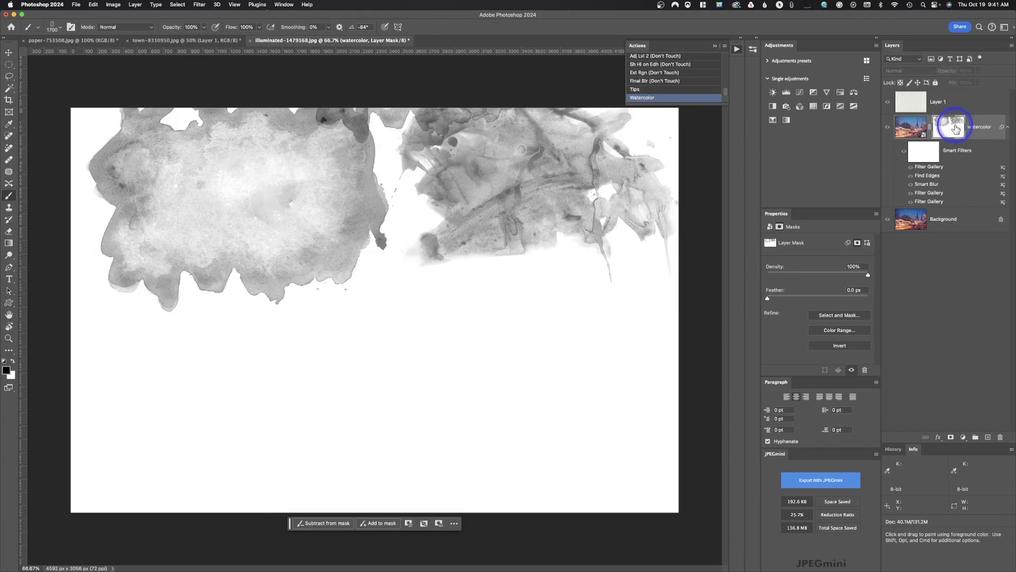
left_click(956, 128, "alt")
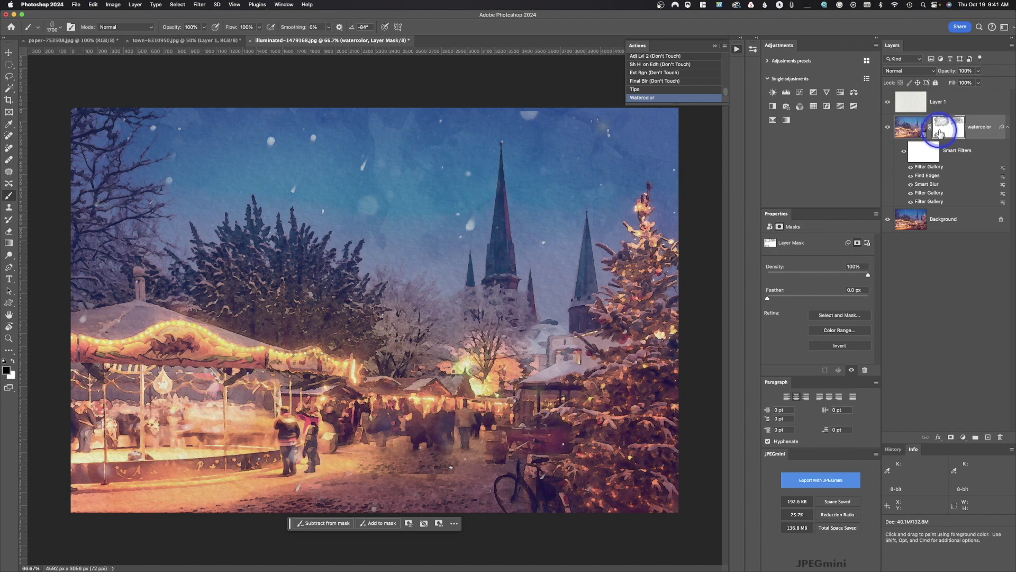
left_click_drag(939, 132, 503, 458)
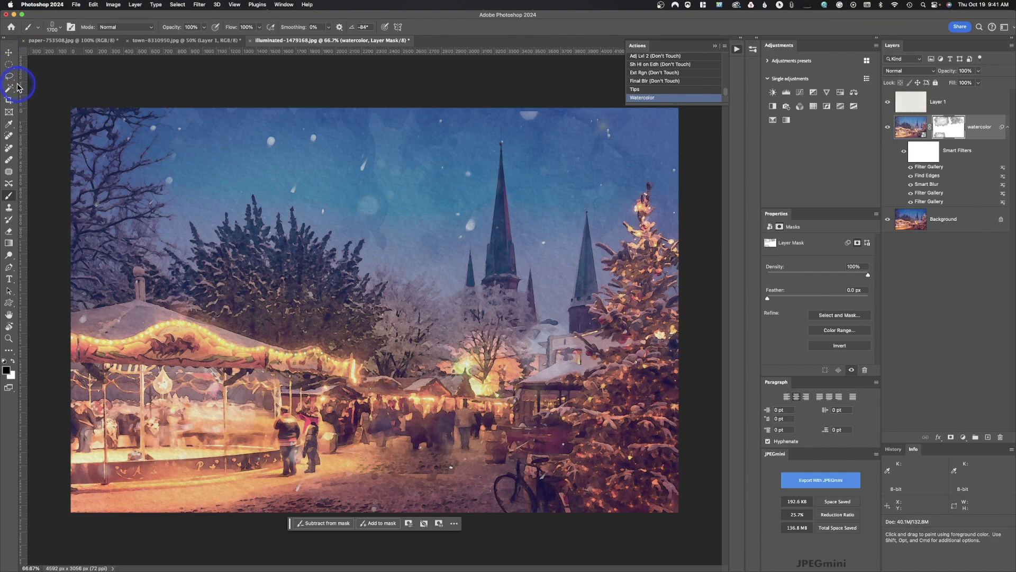
left_click(9, 76)
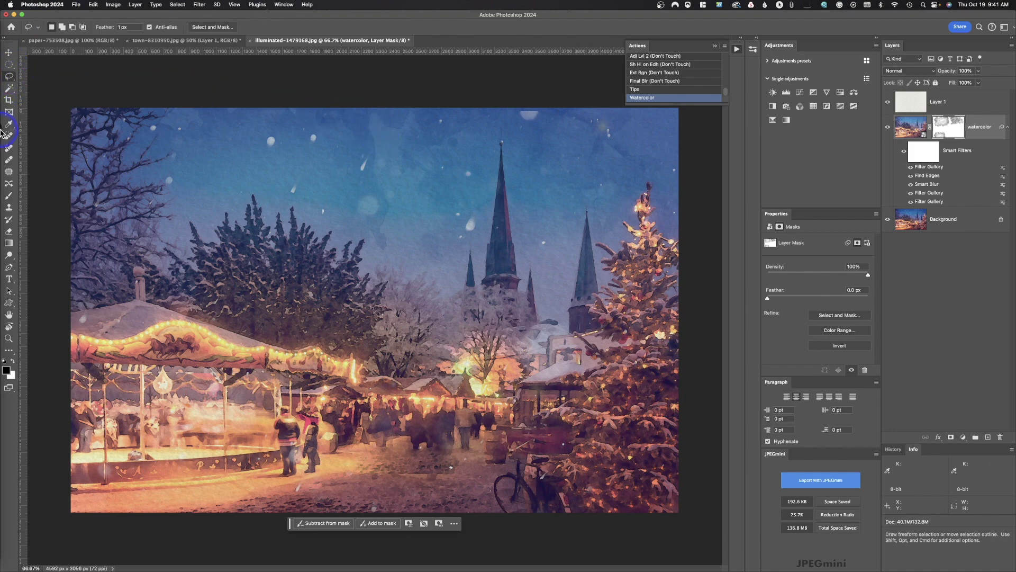
mouse_move(24, 84)
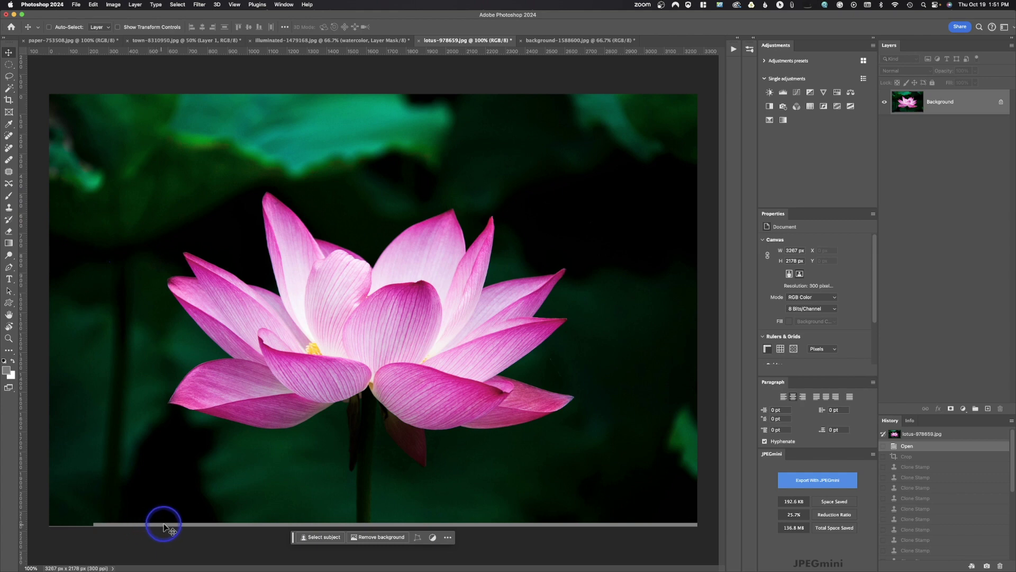
Step: Crop lotus-978659.jpg at a 3:2 landscape ratio to about 3185 by 2123 px, trimming the grey strip along its lower edge
left_click(9, 101)
left_click(74, 31)
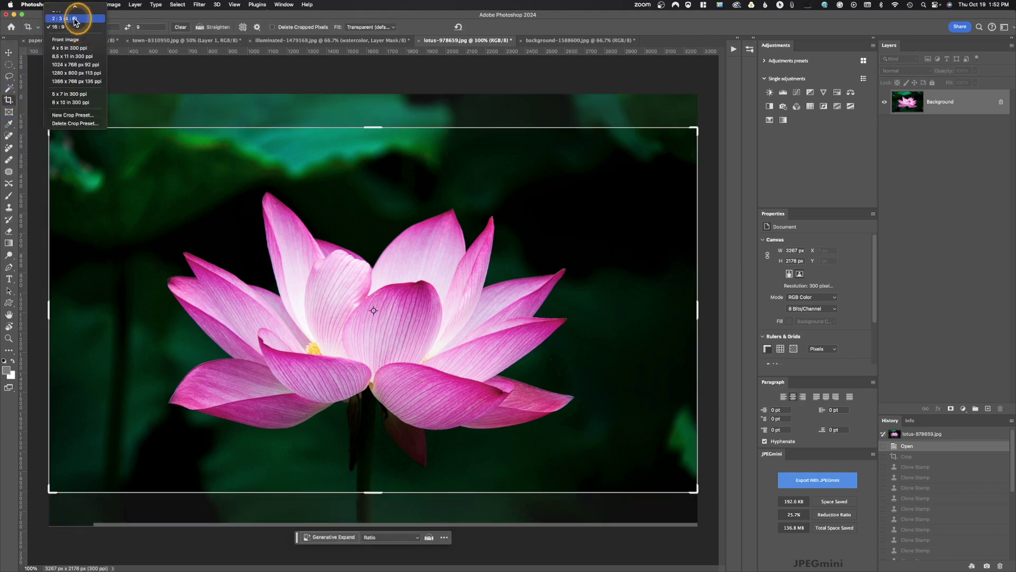
left_click(77, 32)
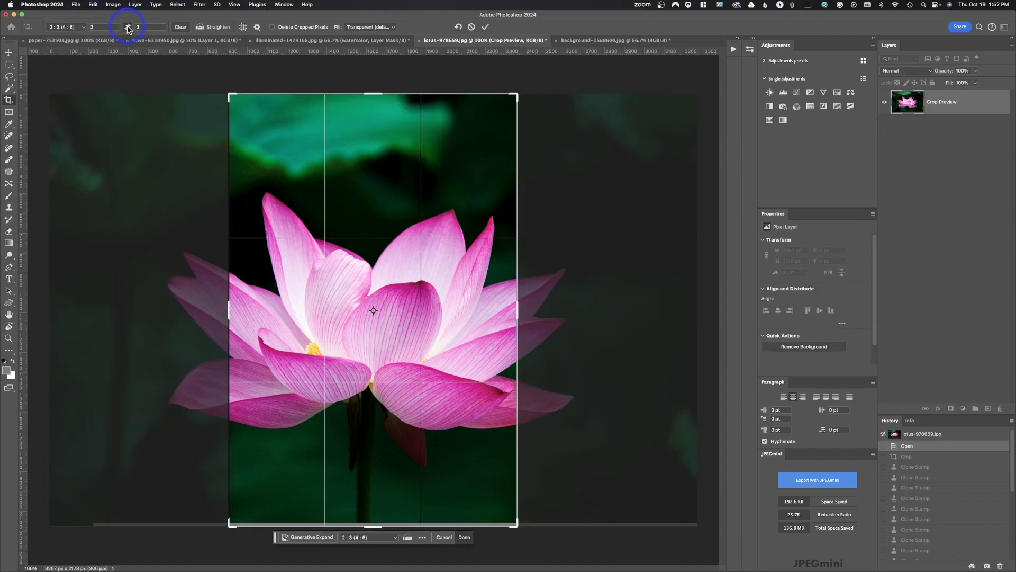
left_click(128, 28)
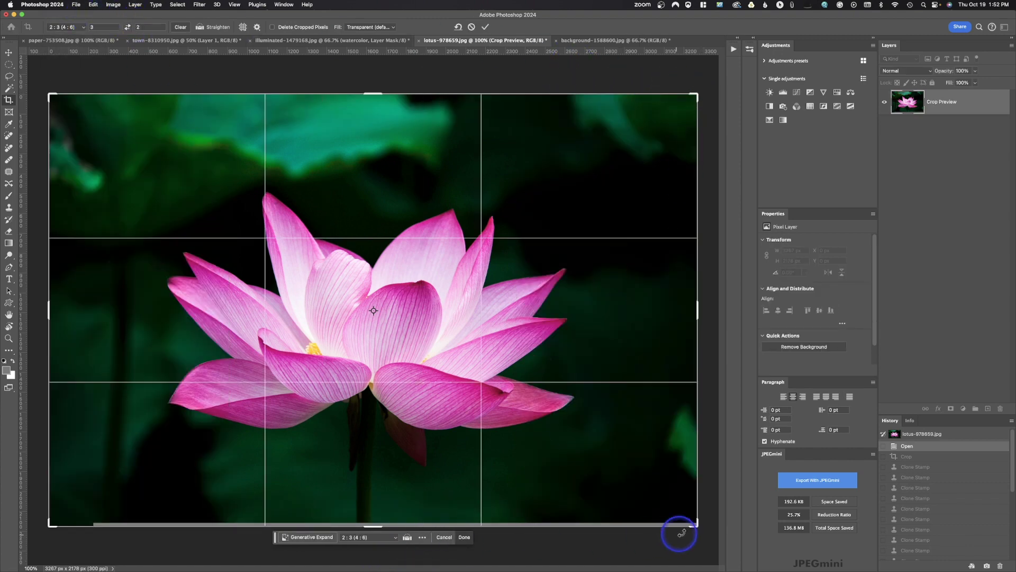
left_click_drag(696, 521, 692, 515)
left_click_drag(628, 487, 622, 485)
key("Return")
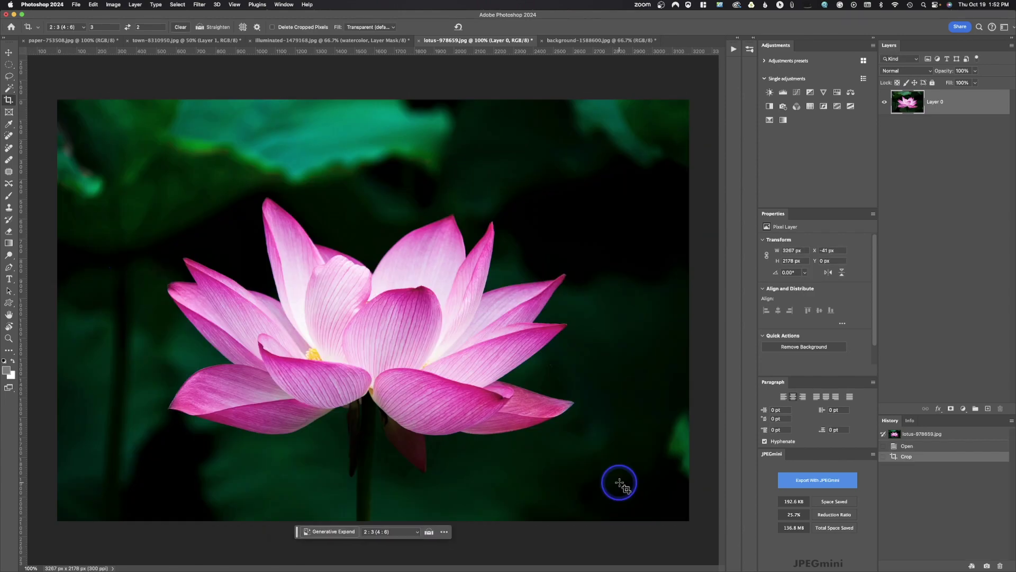
Step: Clone Stamp dark background over the green leaf patches near the photo's upper-right corner and lower-right edge
left_click(8, 208)
left_click(626, 232, "alt")
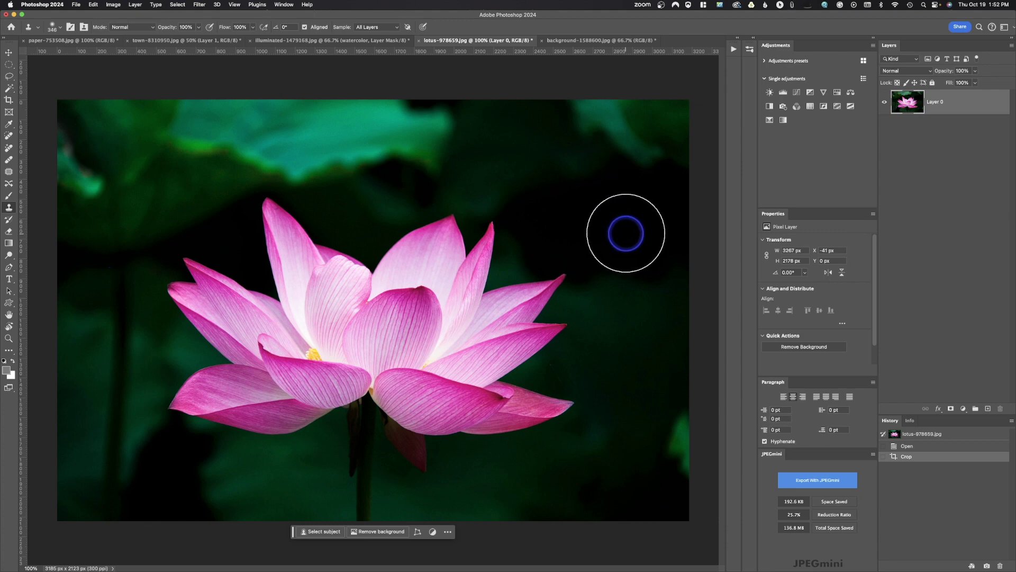
mouse_move(592, 114)
left_mouse_down()
mouse_move(634, 132)
mouse_move(645, 158)
mouse_move(650, 123)
mouse_move(624, 137)
mouse_move(617, 172)
mouse_move(593, 121)
left_mouse_up()
left_click(649, 323, "alt")
left_click_drag(658, 445, 684, 436)
left_click(687, 450)
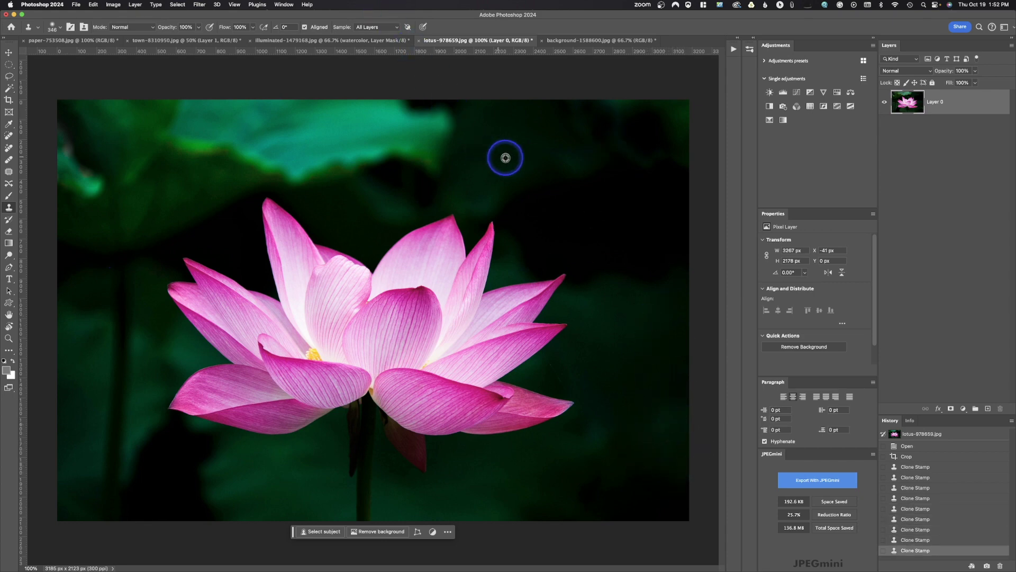
Step: Clone dark background over the right end of the large green leaf above the lotus with a 754 px stamp
left_click_drag(465, 150, 409, 134)
left_click_drag(472, 140, 547, 143)
left_click(415, 131)
left_click_drag(411, 130, 381, 129)
left_click(550, 118)
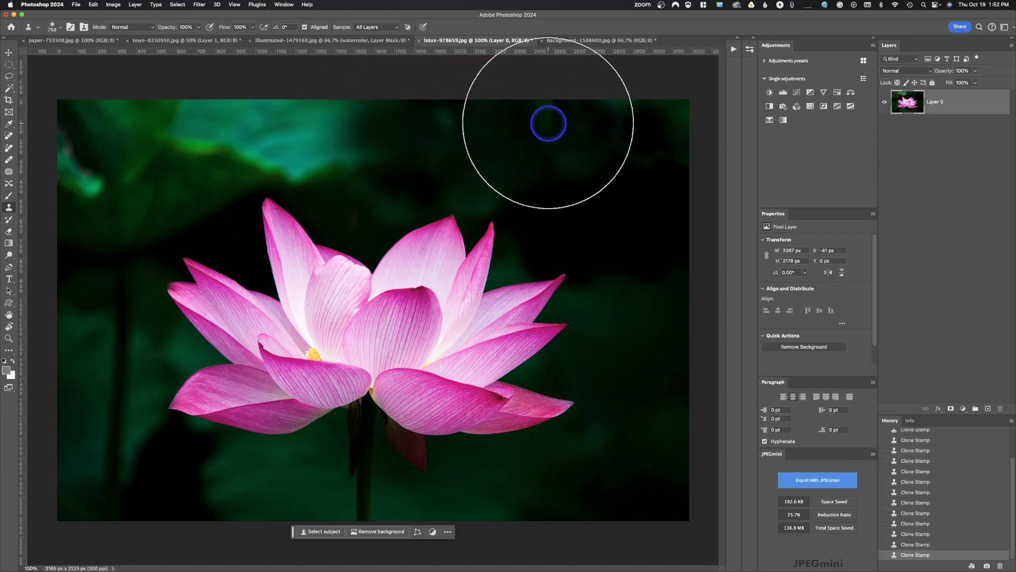
Step: Clone dark background over the remaining bright leaf areas across the lotus photo's upper-left part
left_click(94, 276, "alt")
left_click(85, 174)
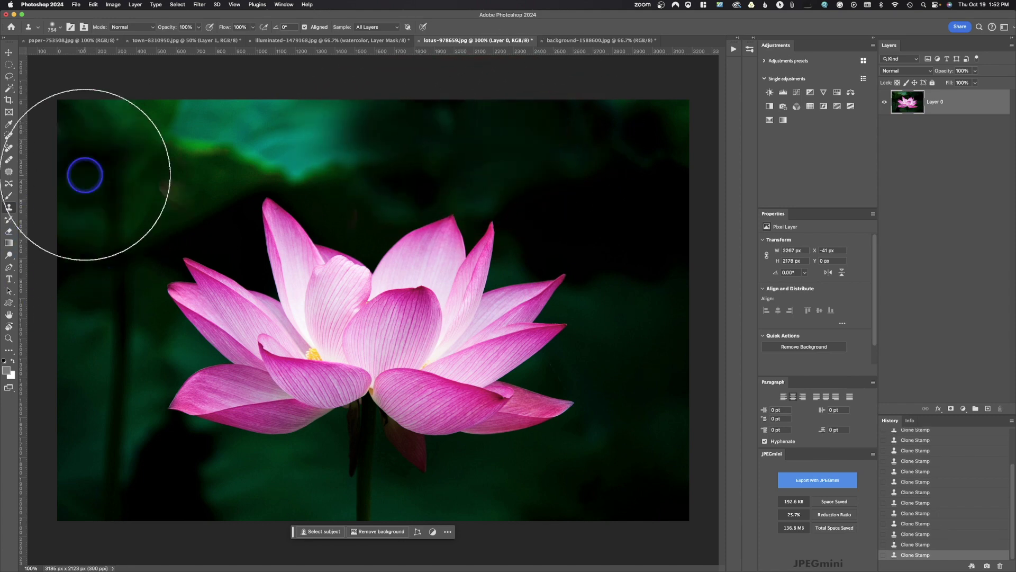
mouse_move(129, 172)
left_mouse_down()
mouse_move(84, 181)
mouse_move(150, 171)
mouse_move(221, 113)
mouse_move(370, 141)
left_mouse_up()
left_click(475, 121, "alt")
mouse_move(251, 143)
left_mouse_down()
mouse_move(261, 136)
mouse_move(152, 118)
left_mouse_up()
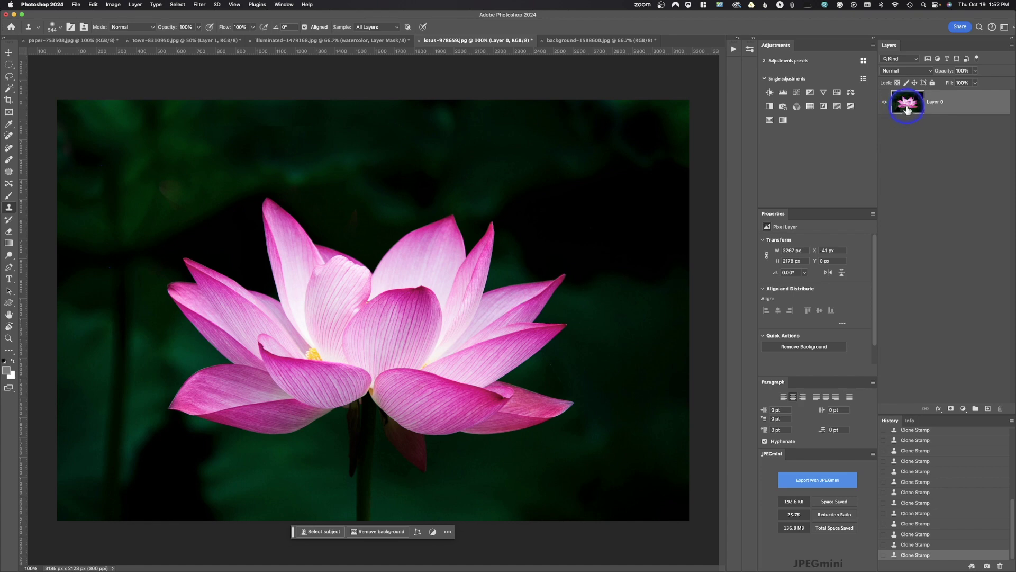
Step: Start recording a new action named Duotone in the Watercolor and Duotone set, with its color set to Orange
left_click(735, 49)
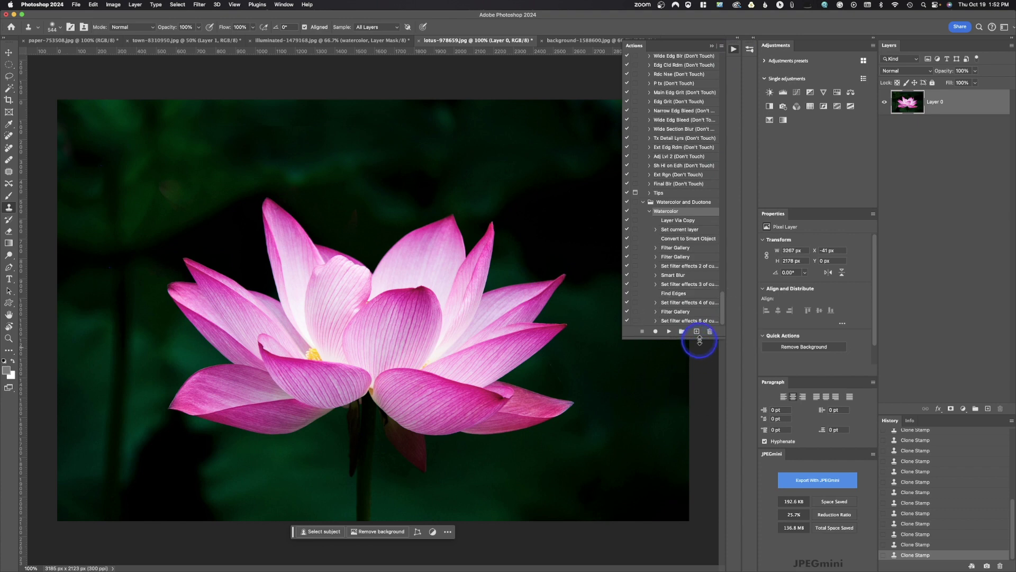
left_click(696, 332)
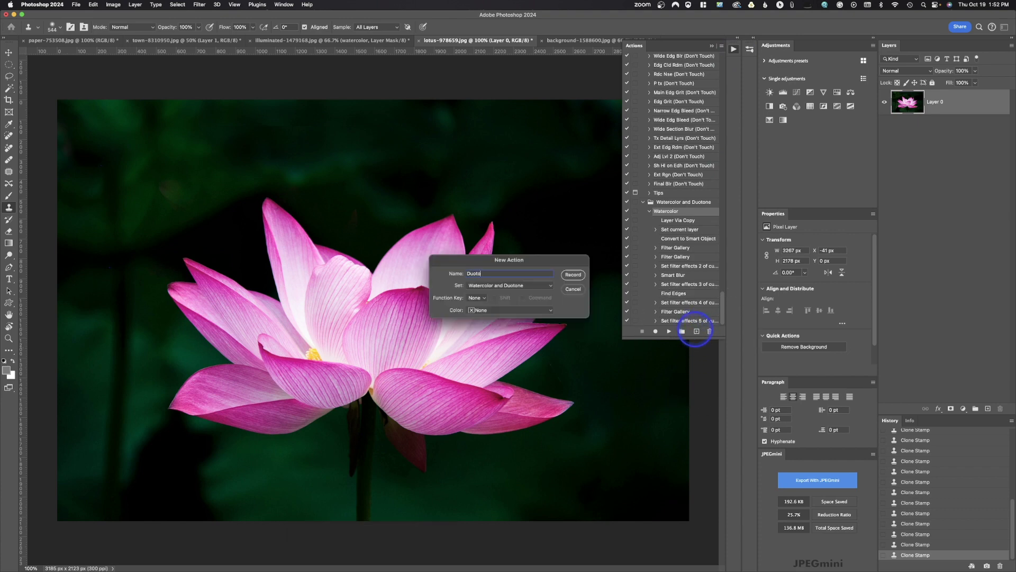
left_click(475, 298)
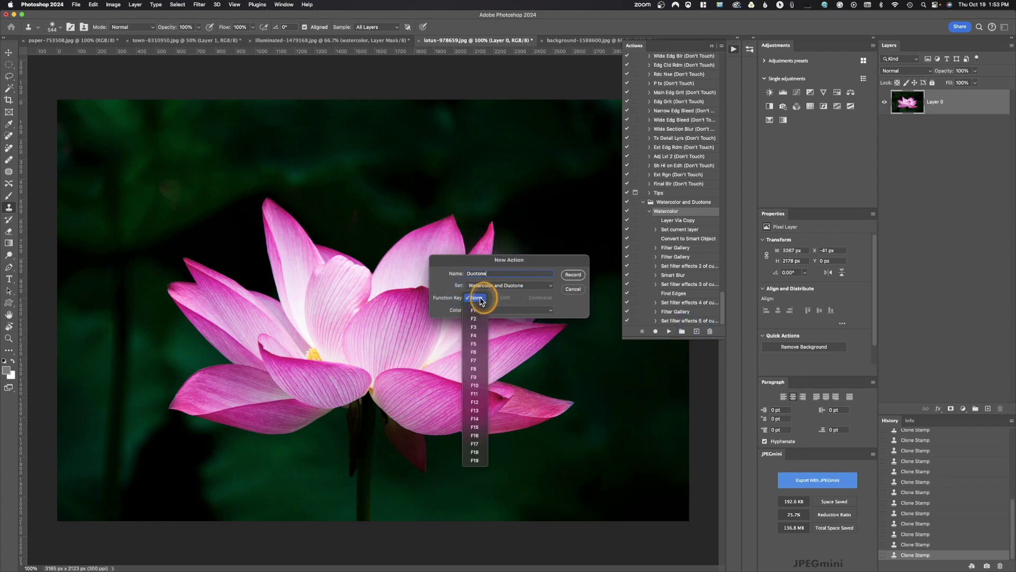
left_click(472, 300)
left_click(473, 309)
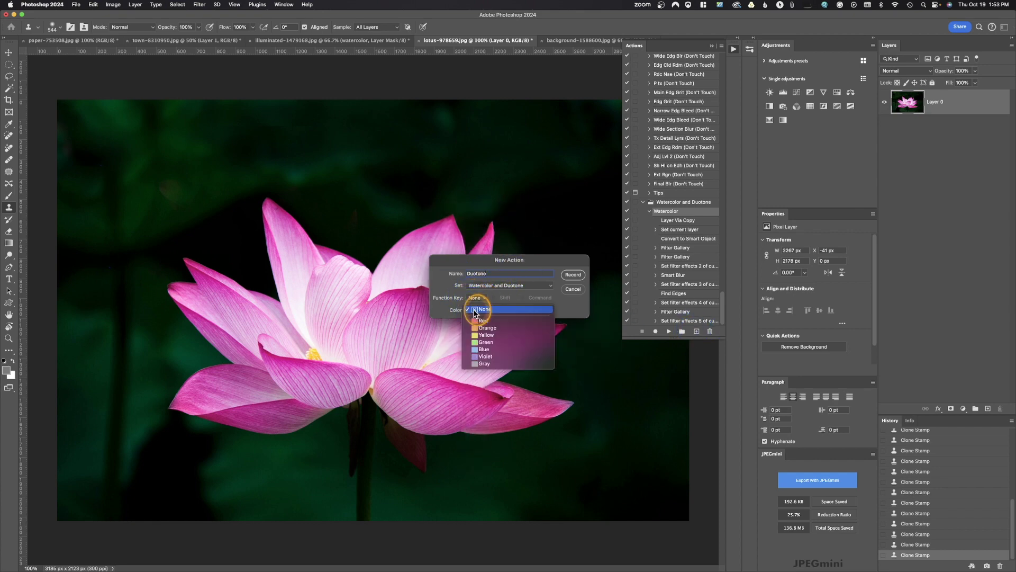
left_click(478, 328)
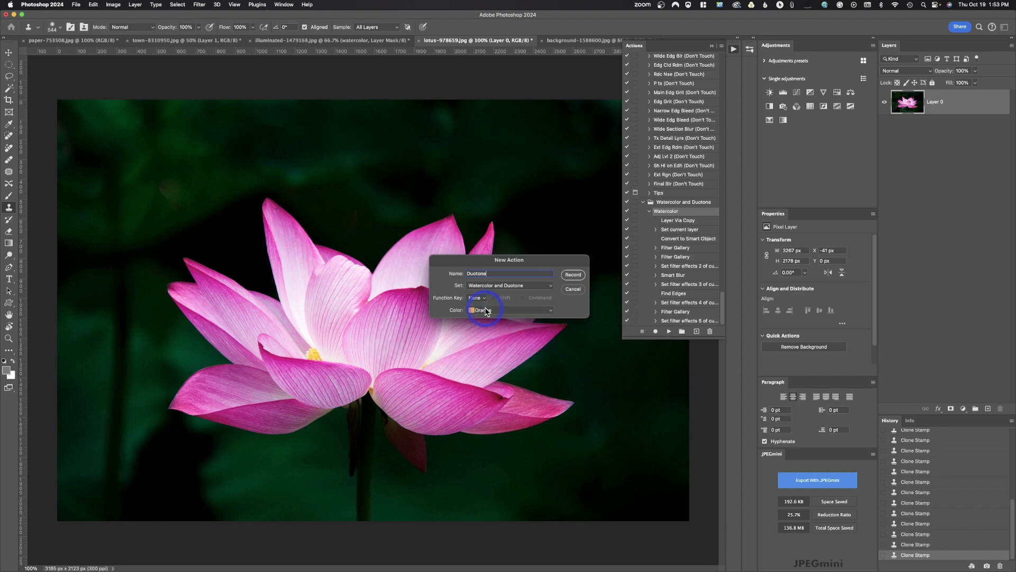
left_click(579, 275)
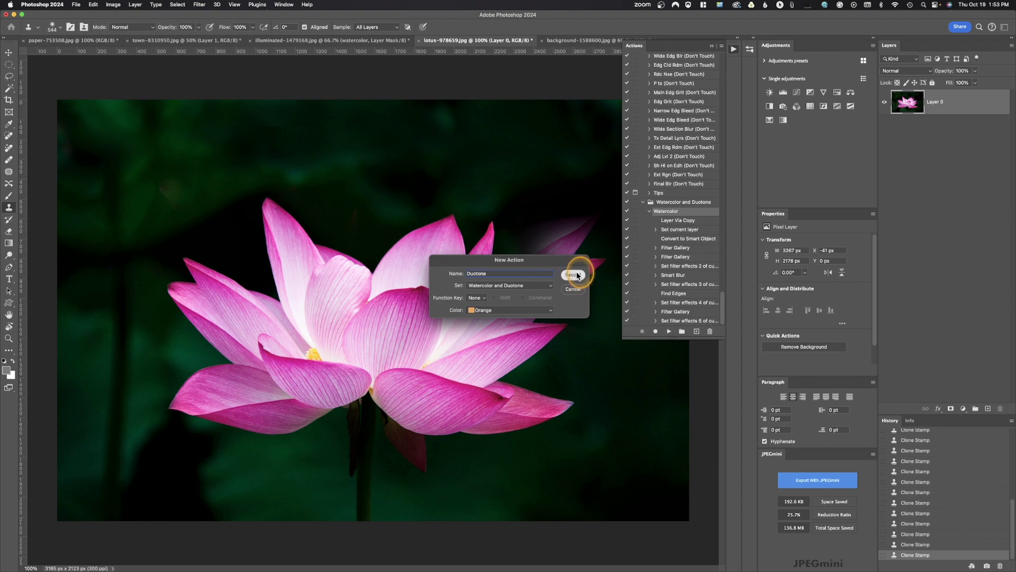
left_click(713, 47)
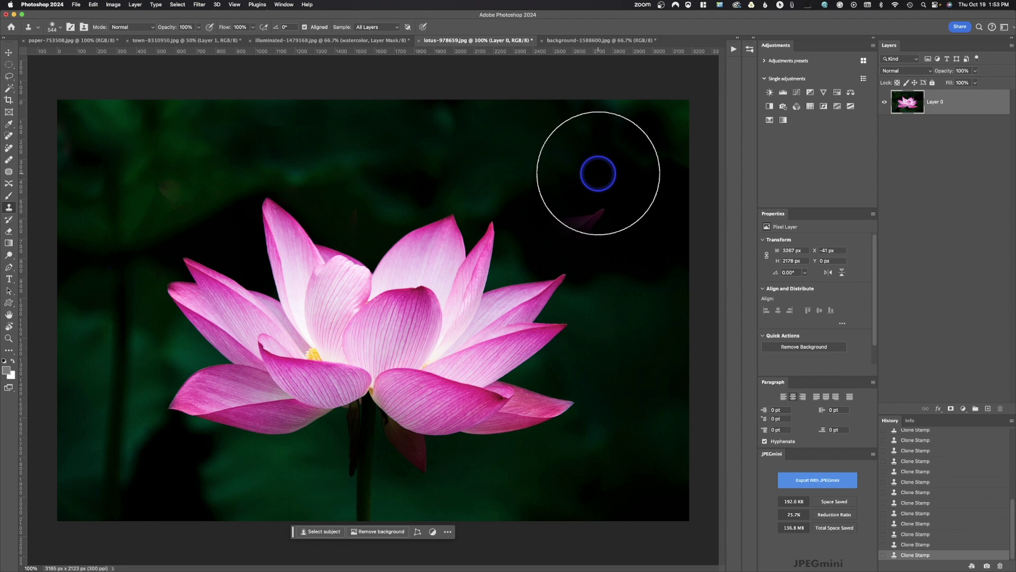
Step: Add a Black & White adjustment layer above the lotus photo with Reds at 170 and Yellows at 123
left_click(770, 107)
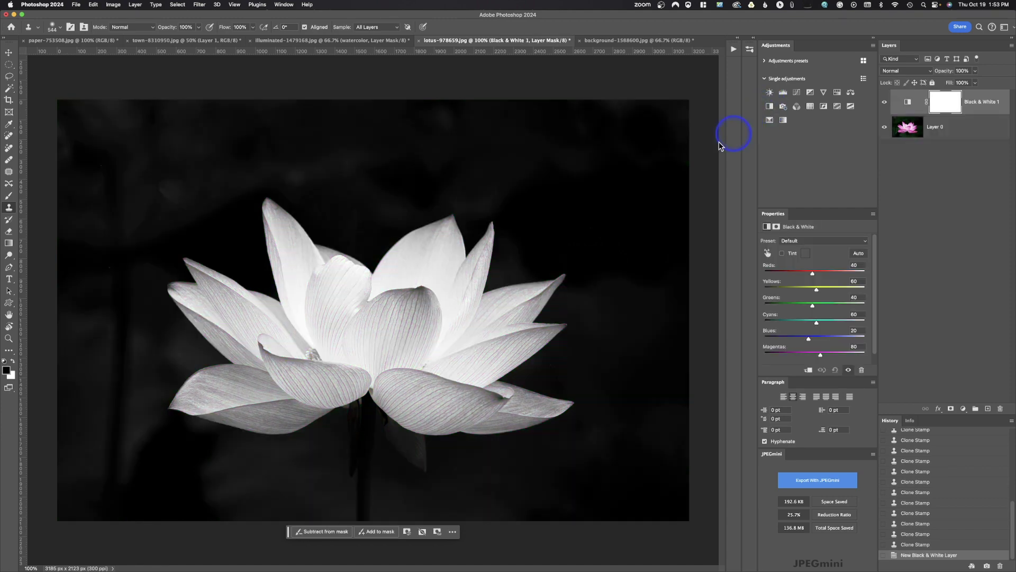
left_click_drag(814, 274, 830, 289)
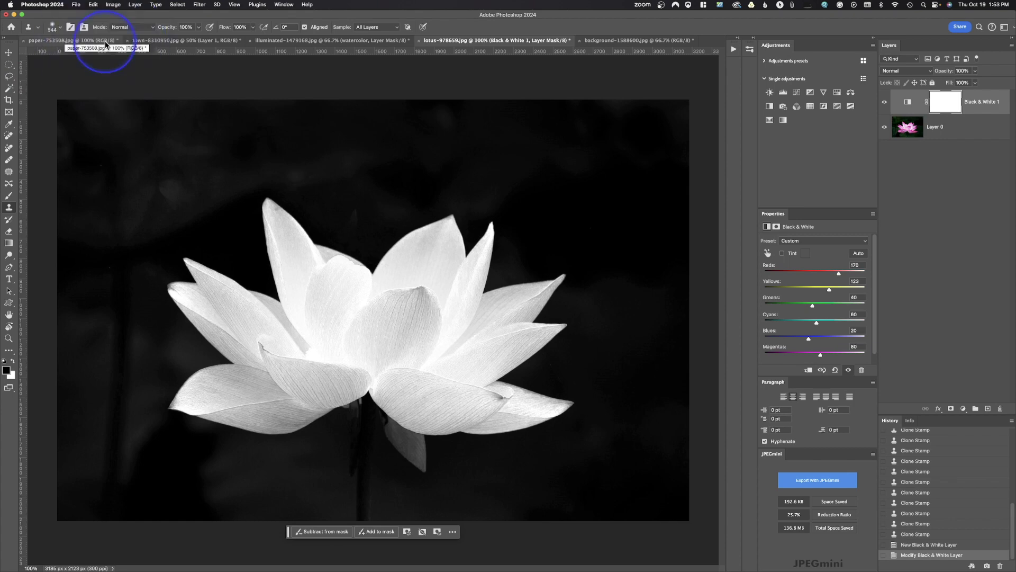
Step: Convert the lotus image to Grayscale mode, discarding the adjustment layer and the color information
left_click(113, 5)
mouse_move(116, 15)
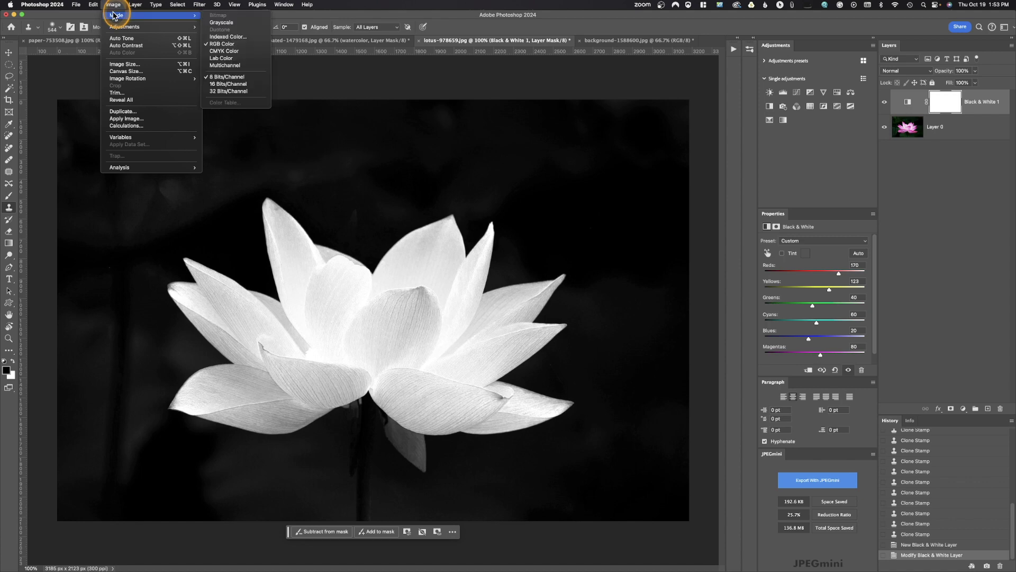
left_click(216, 23)
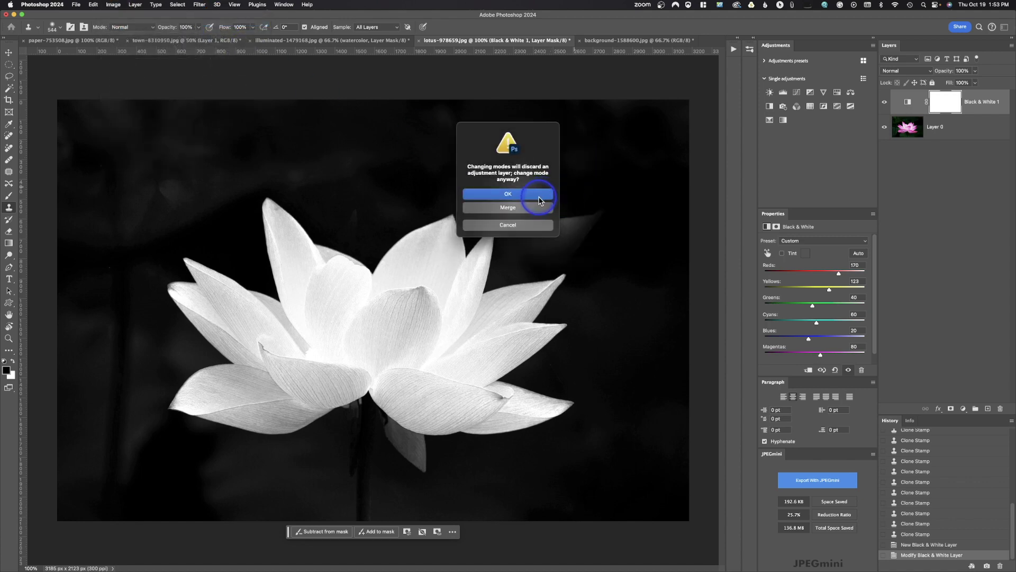
left_click(526, 195)
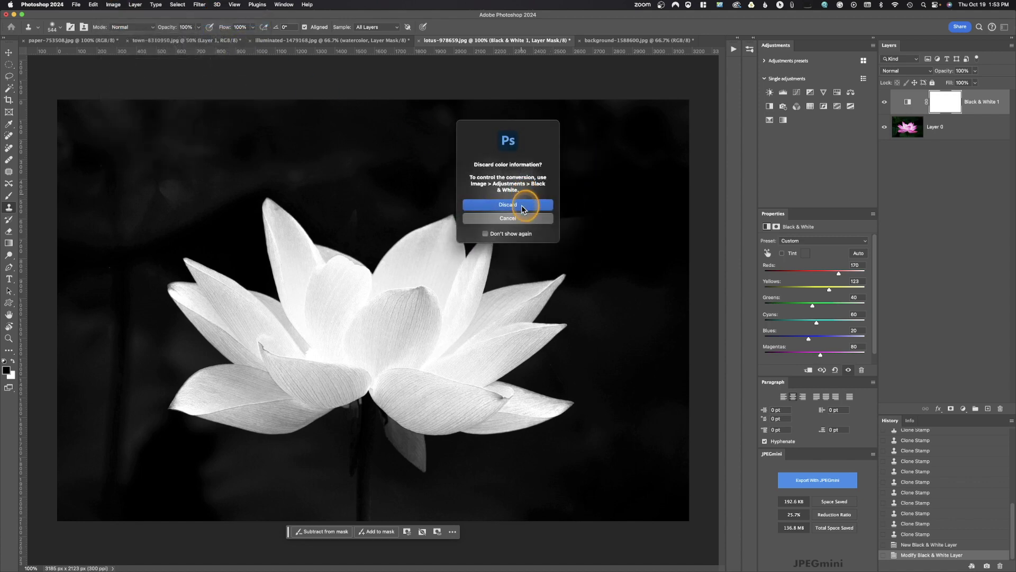
left_click(518, 204)
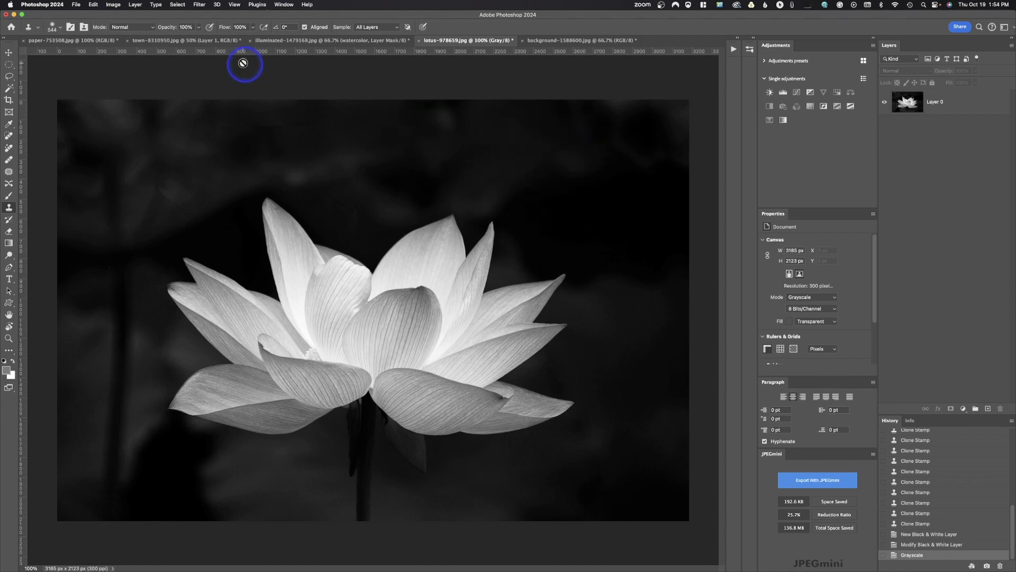
Step: Open the Duotone mode options for the grayscale lotus image
left_click(114, 5)
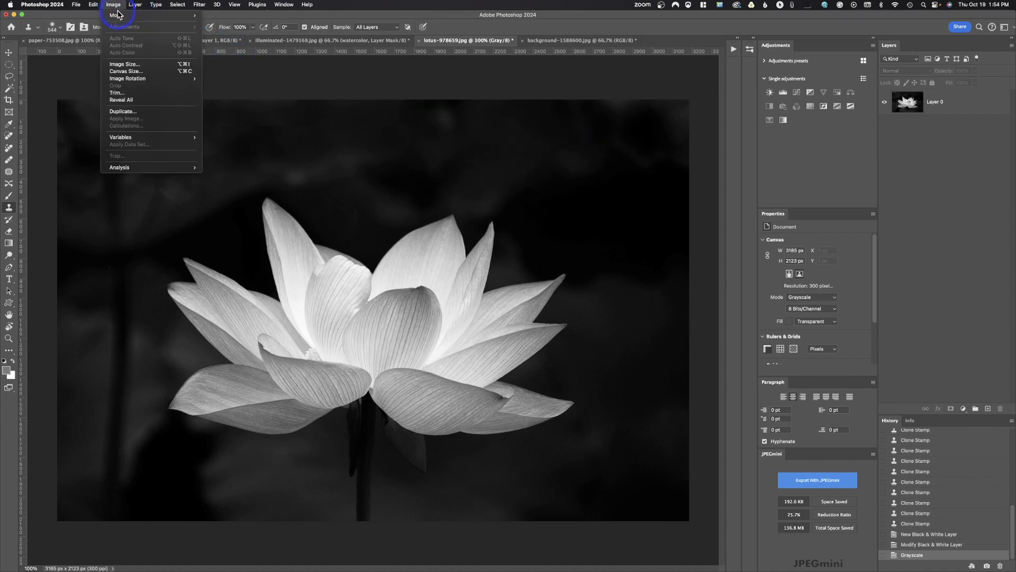
mouse_move(117, 14)
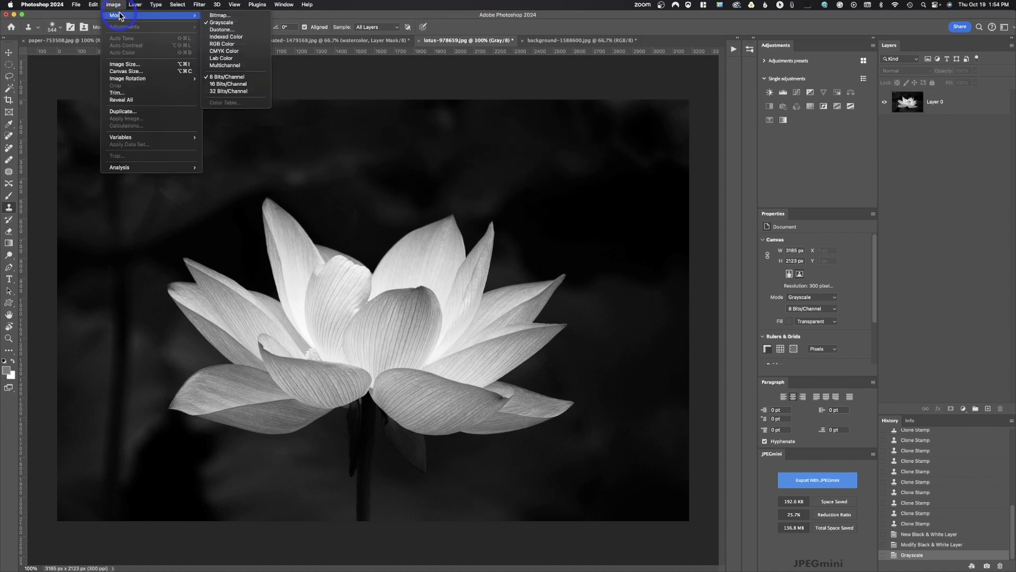
left_click(245, 30)
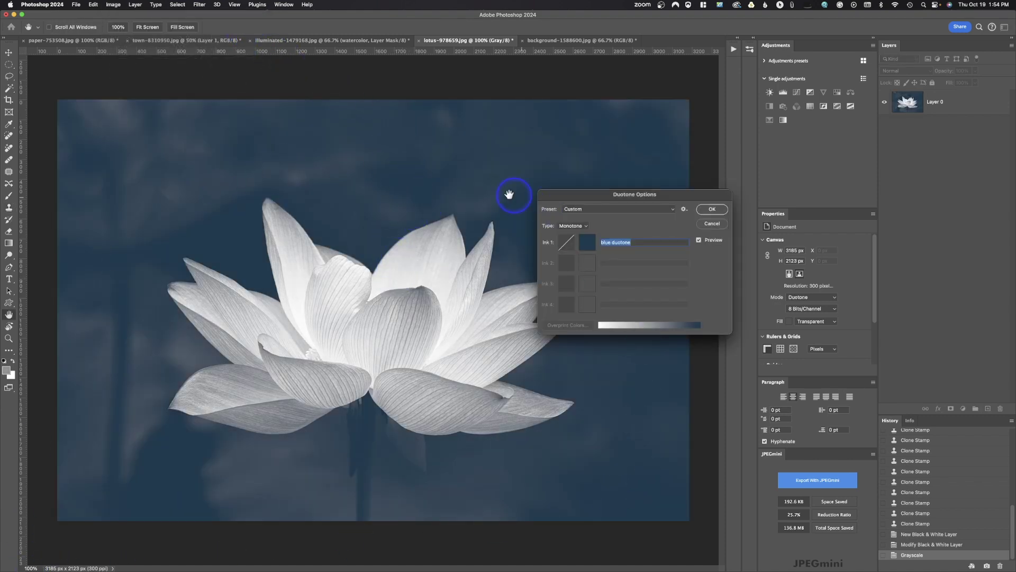
left_click(586, 244)
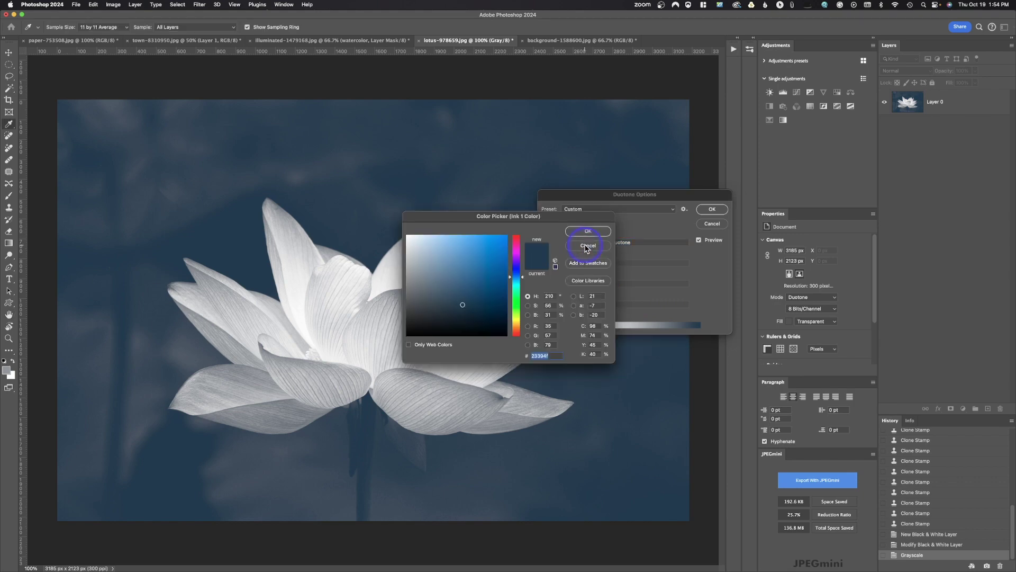
left_click_drag(525, 279, 521, 324)
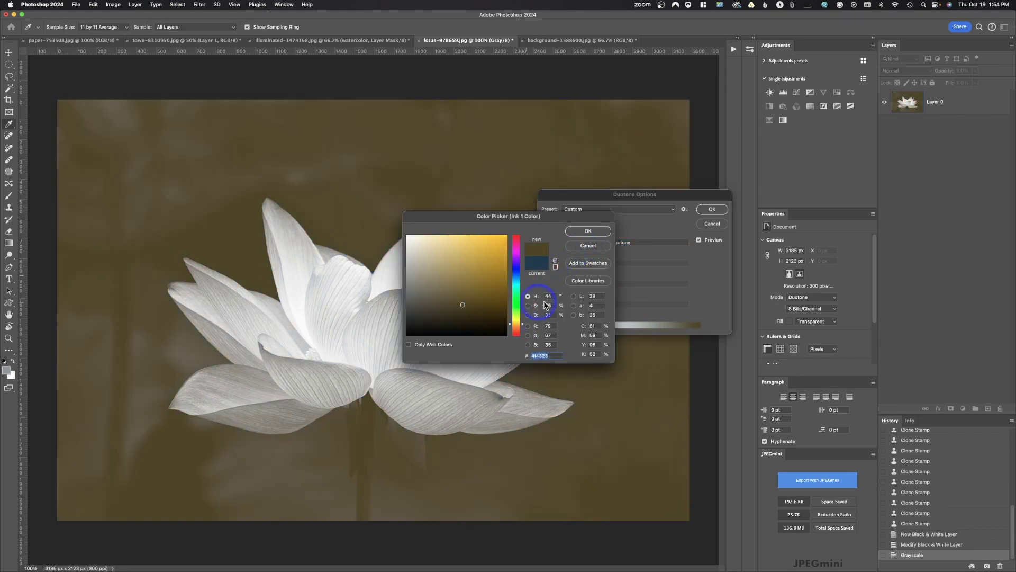
left_click_drag(523, 324, 521, 280)
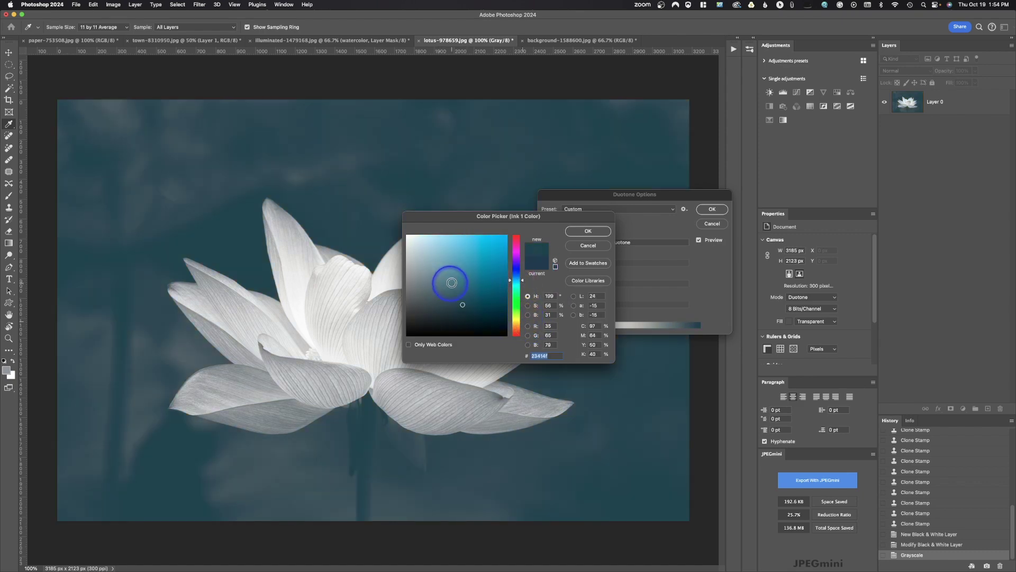
left_click(454, 282)
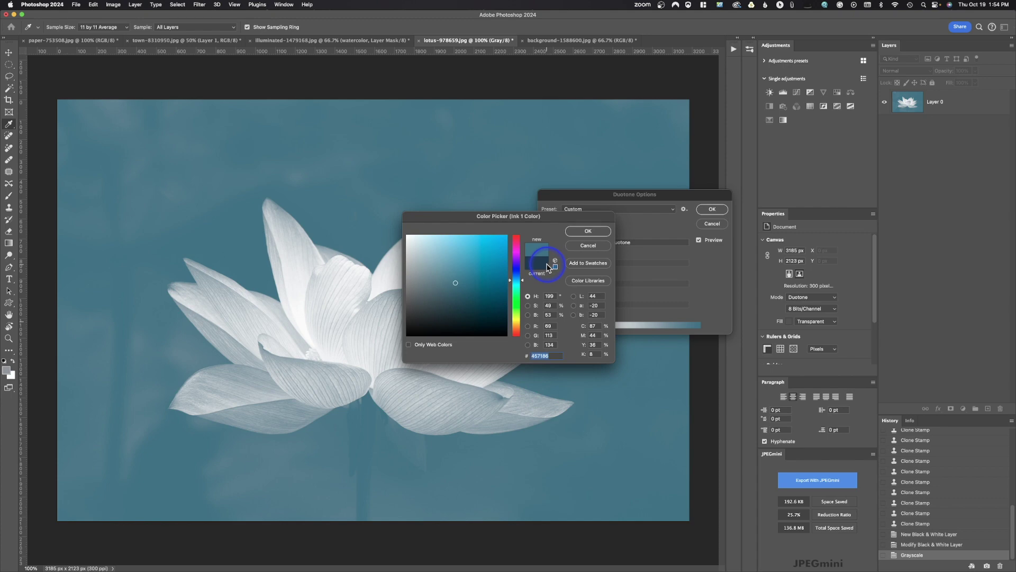
left_click(595, 245)
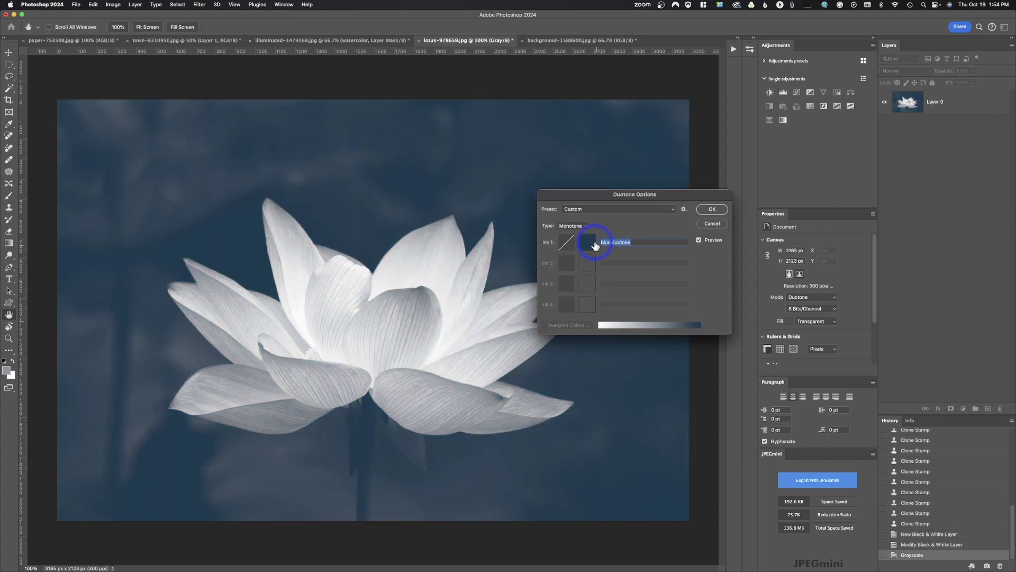
Step: Apply the Monotone setting with the blue-duotone ink and convert the lotus image back to RGB Color mode
left_click(710, 210)
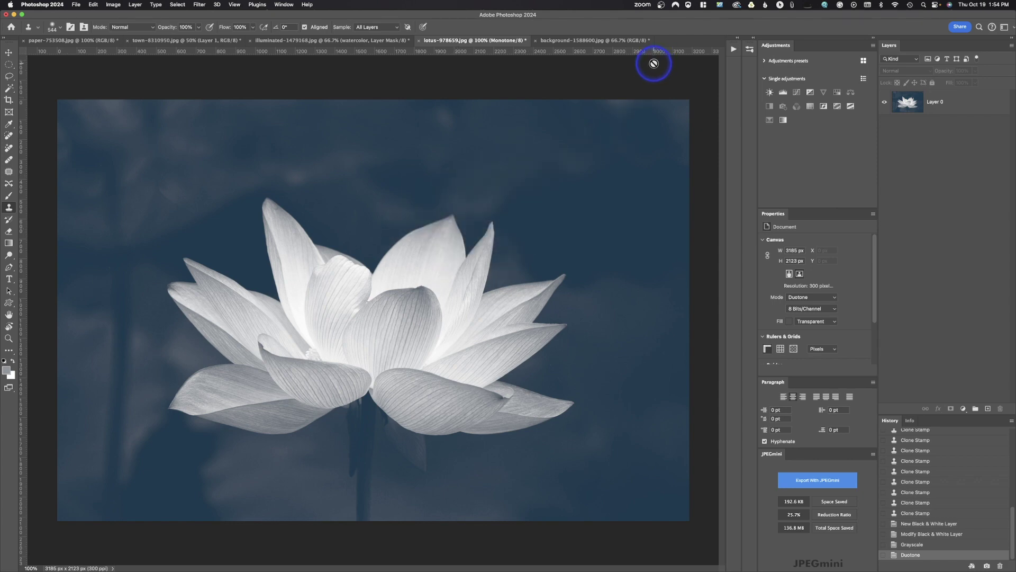
left_click(113, 4)
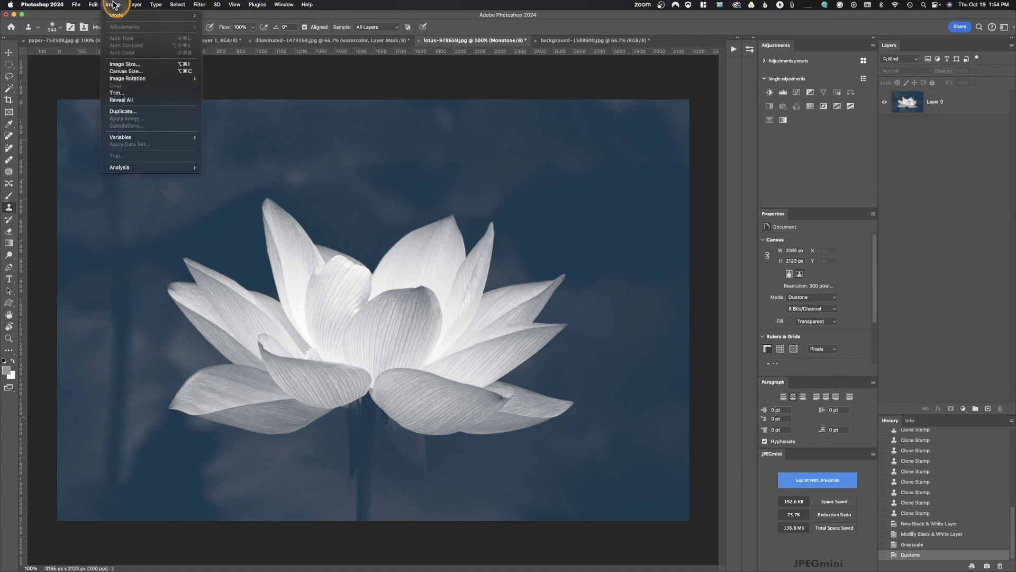
mouse_move(117, 15)
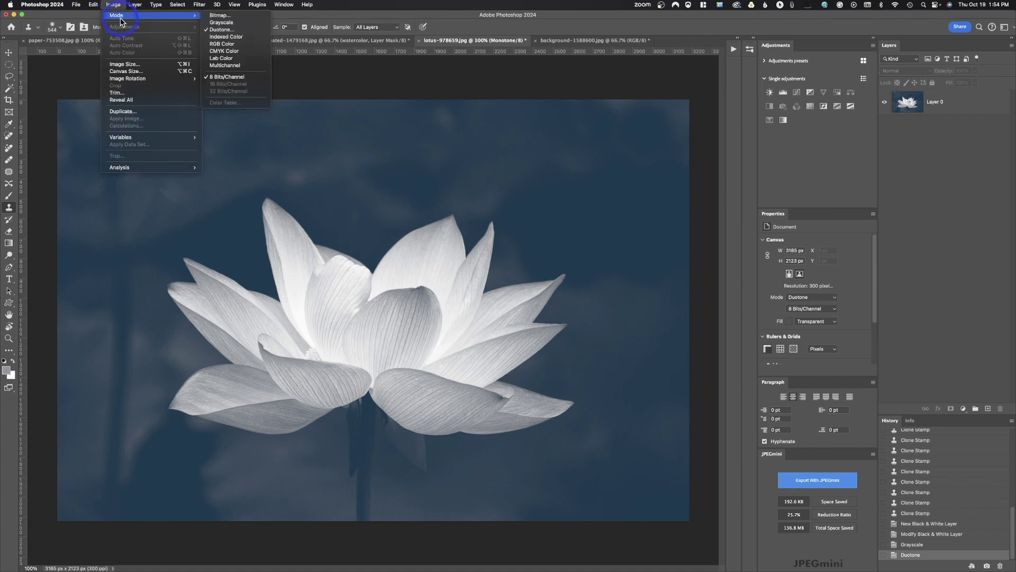
left_click(219, 44)
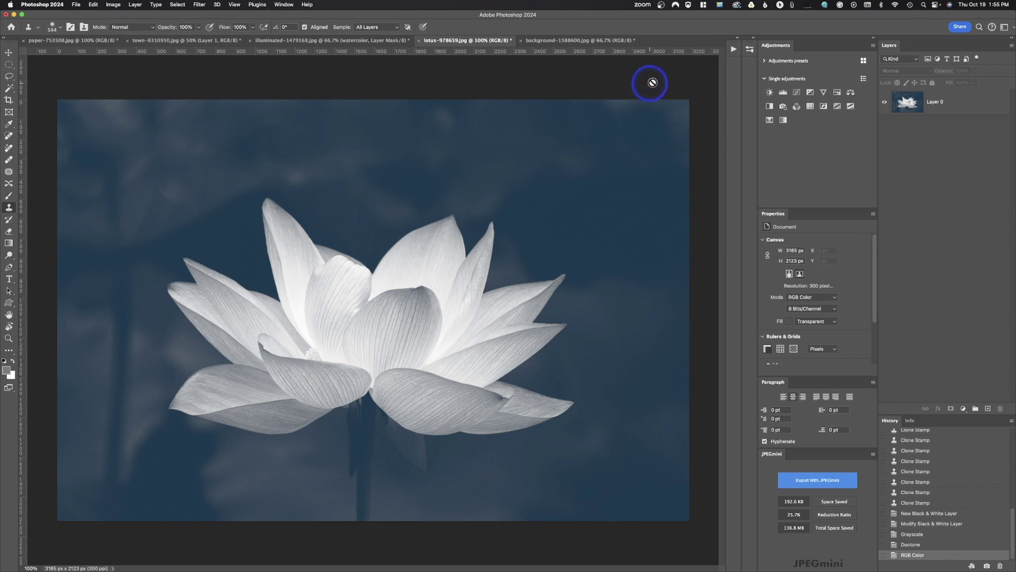
Step: Stop recording the Duotone action
left_click(733, 50)
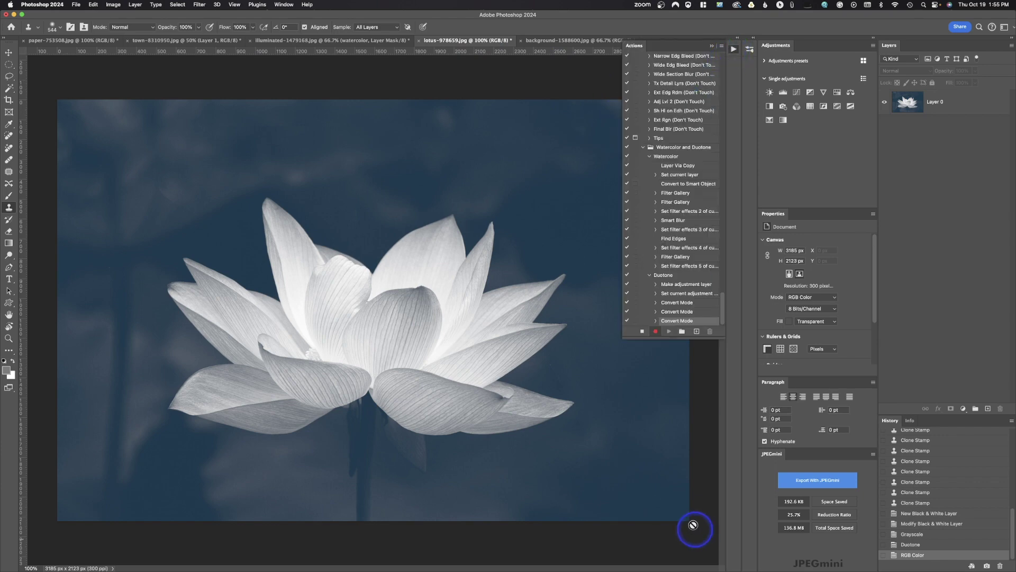
left_click(643, 331)
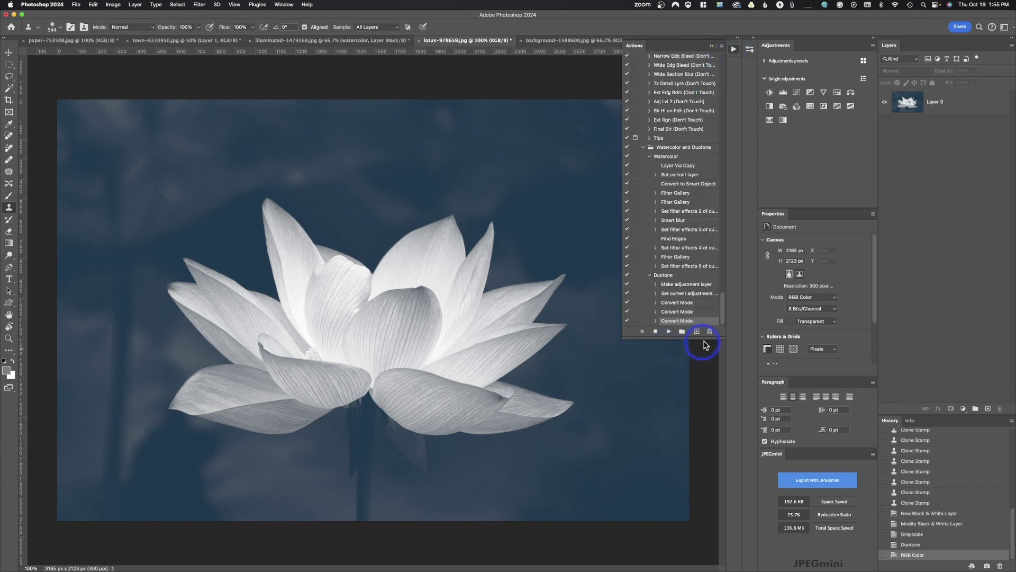
left_click(714, 45)
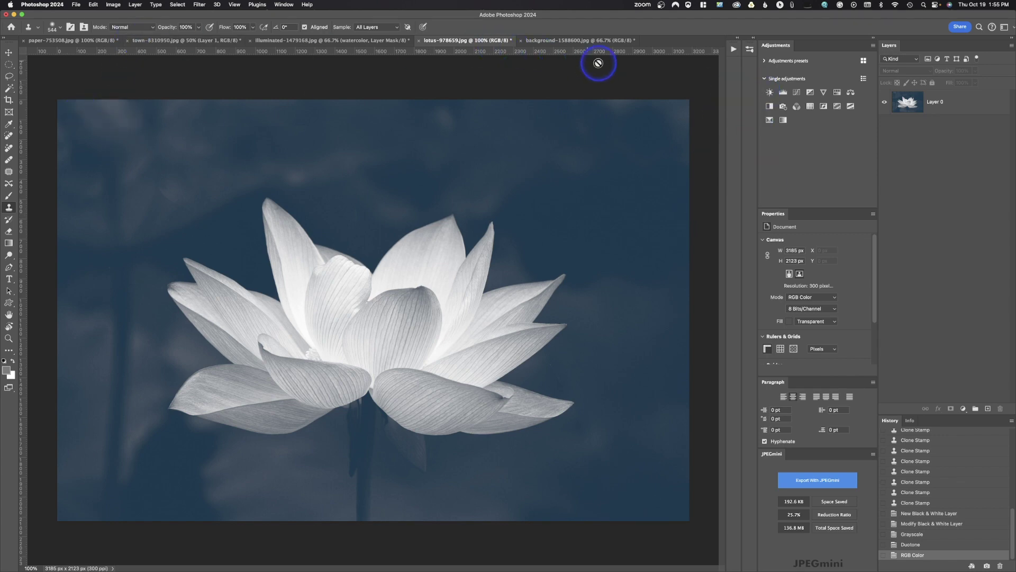
Step: Enable the dialog pause for the second Convert Mode command of the Duotone action
left_click(734, 49)
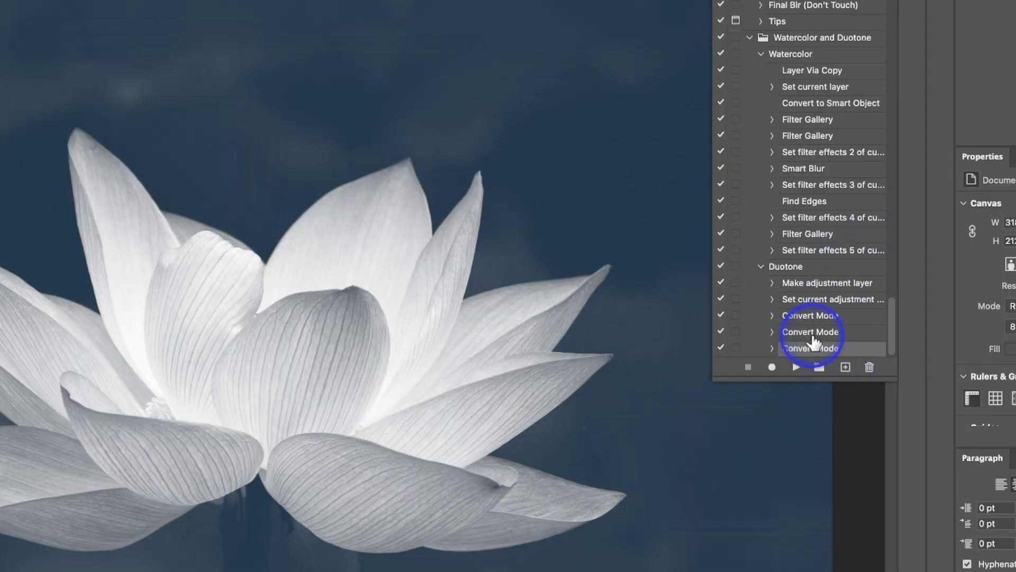
left_click(814, 335)
left_click_drag(814, 341, 738, 339)
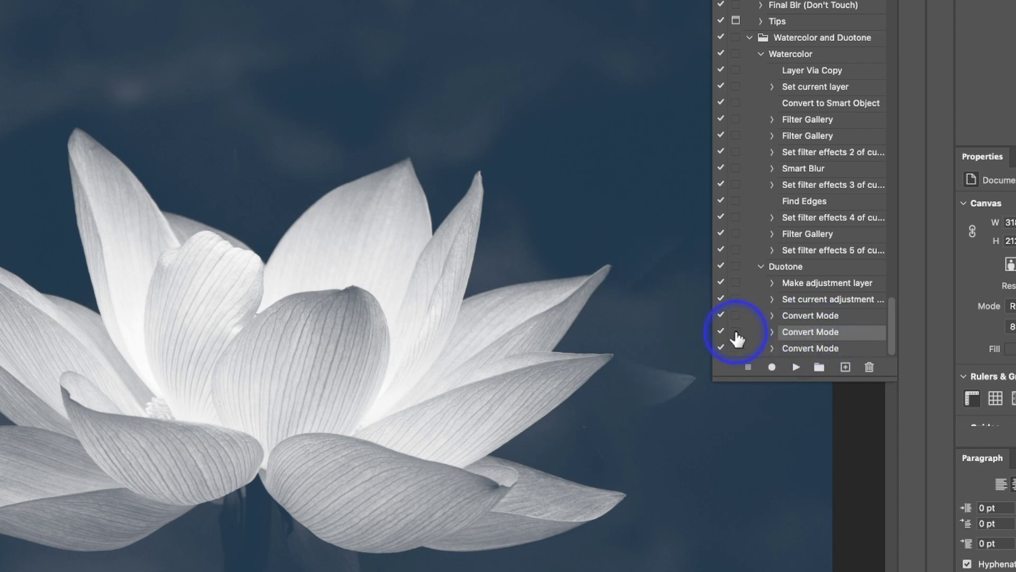
left_click(736, 332)
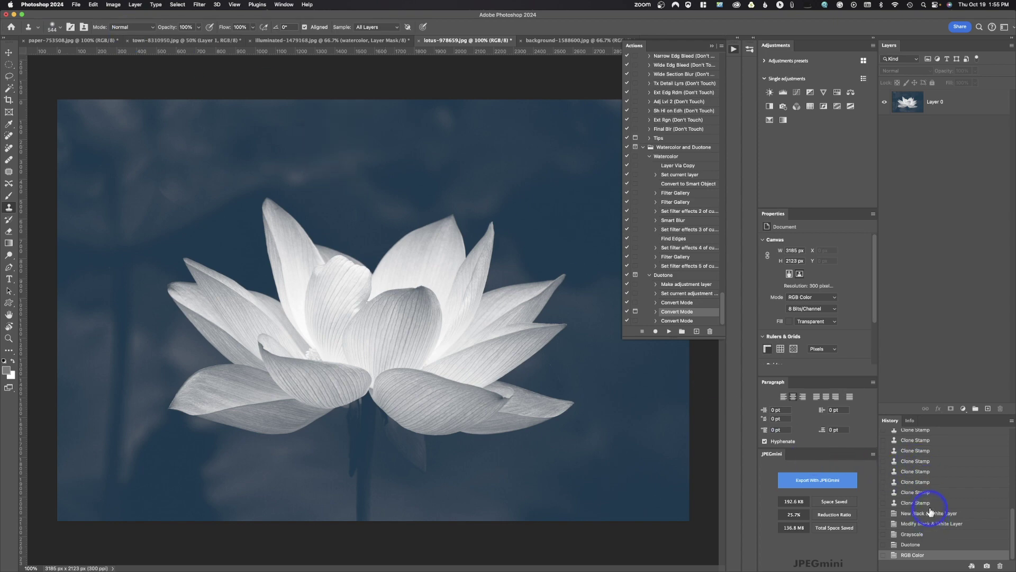
Step: Revert the lotus photo to its last Clone Stamp state and test-play the Duotone action, cancelling its Duotone Options
left_click(930, 512)
left_click(915, 503)
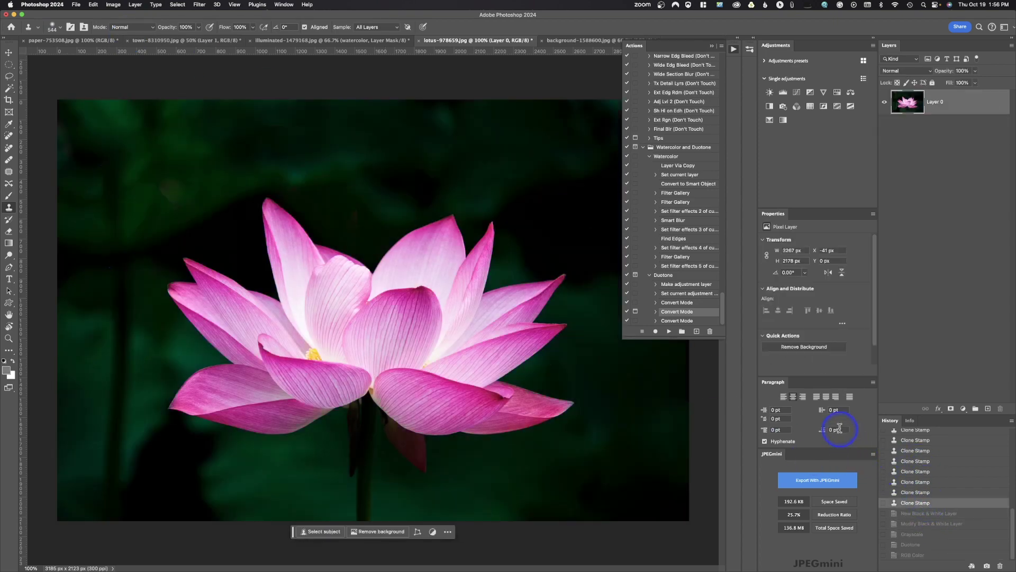
left_click(670, 275)
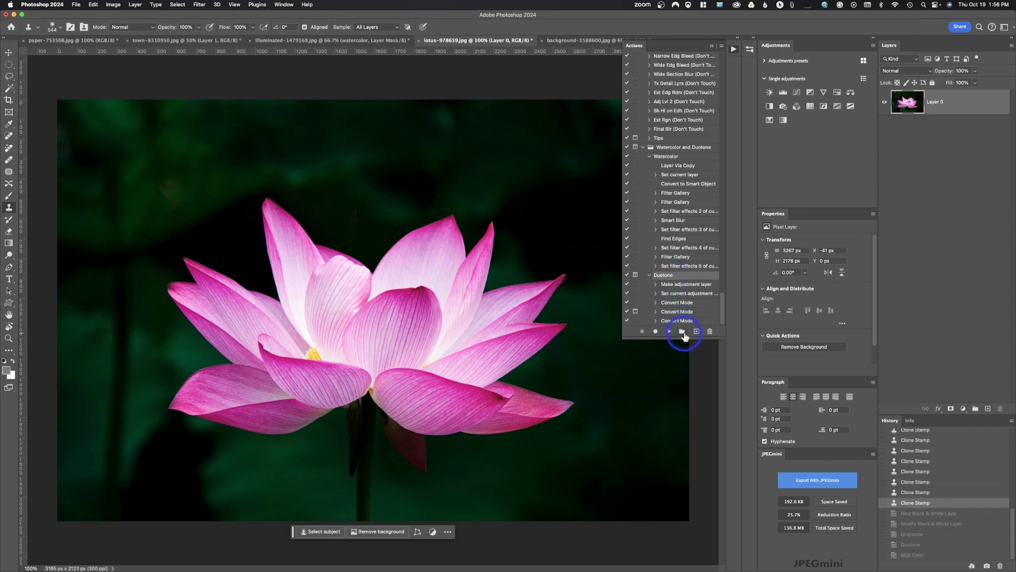
left_click(670, 332)
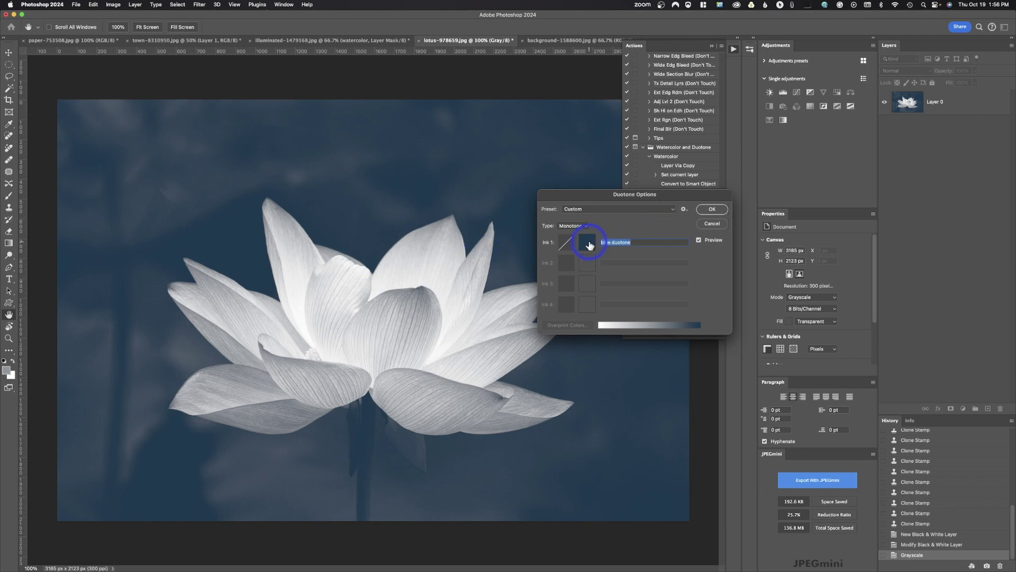
left_click(712, 224)
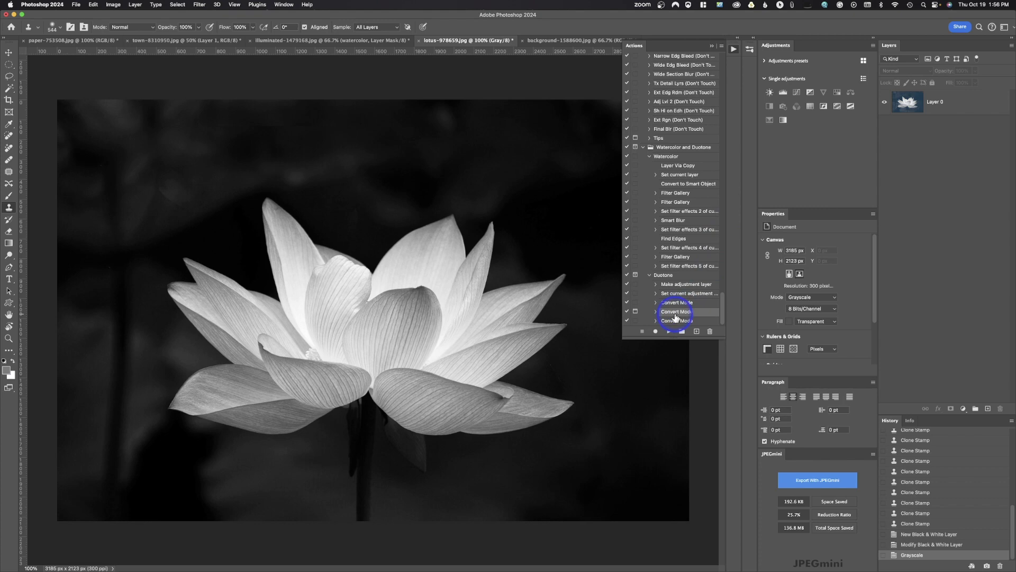
Step: Turn off the dialog pause for the second Convert Mode command and replay the Duotone action from the lotus photo's last Clone Stamp state
left_click(637, 312)
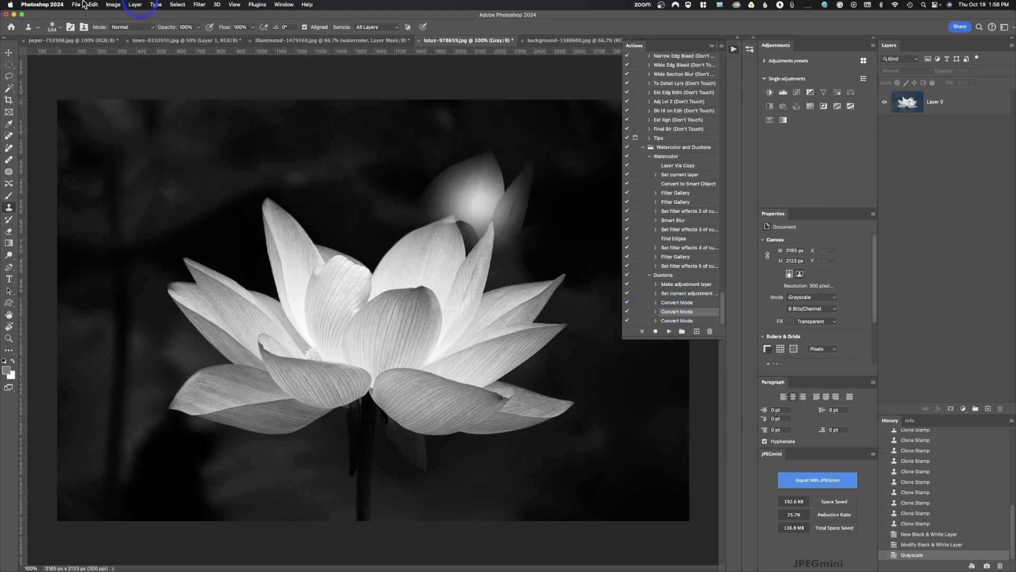
left_click(933, 524)
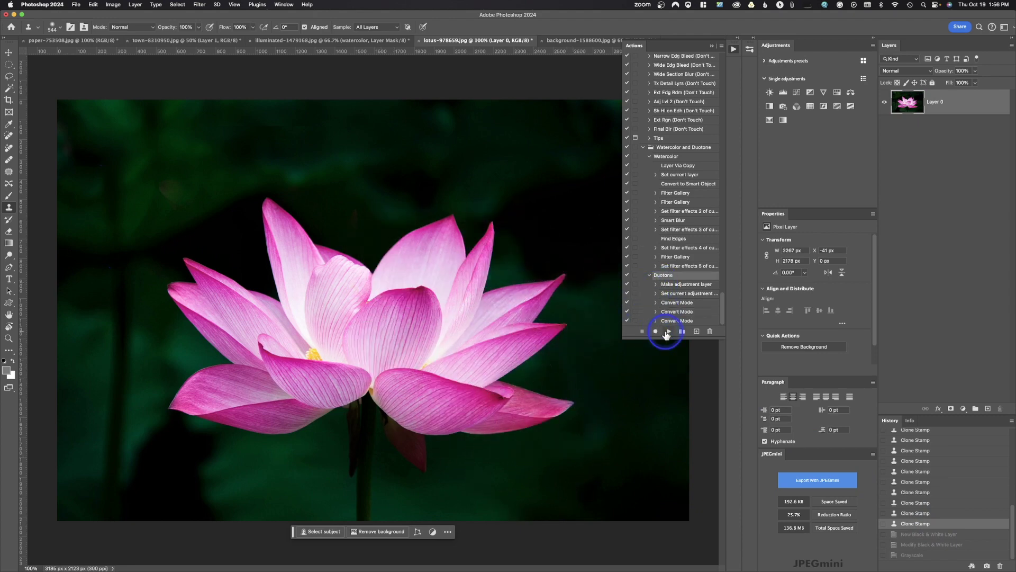
left_click(669, 332)
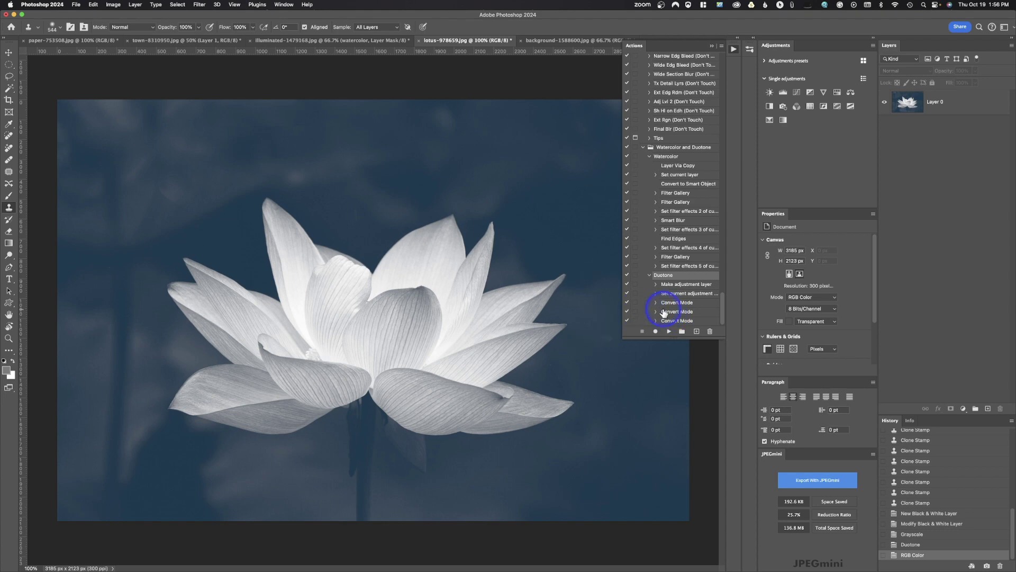
left_click(712, 47)
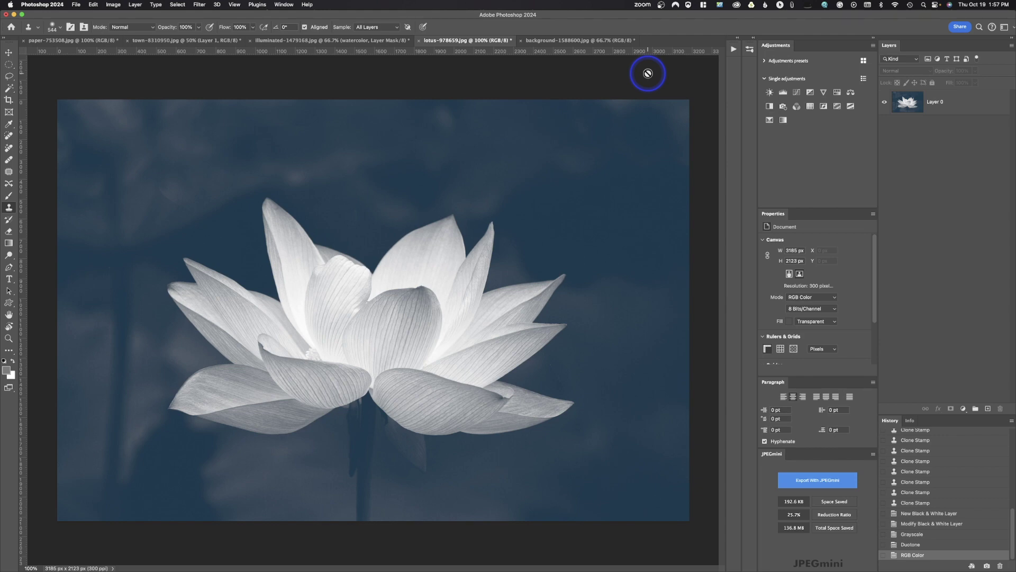
Step: Copy the grunge texture from background-1588600.jpg into the lotus document as a new layer covering the whole canvas
left_click(598, 40)
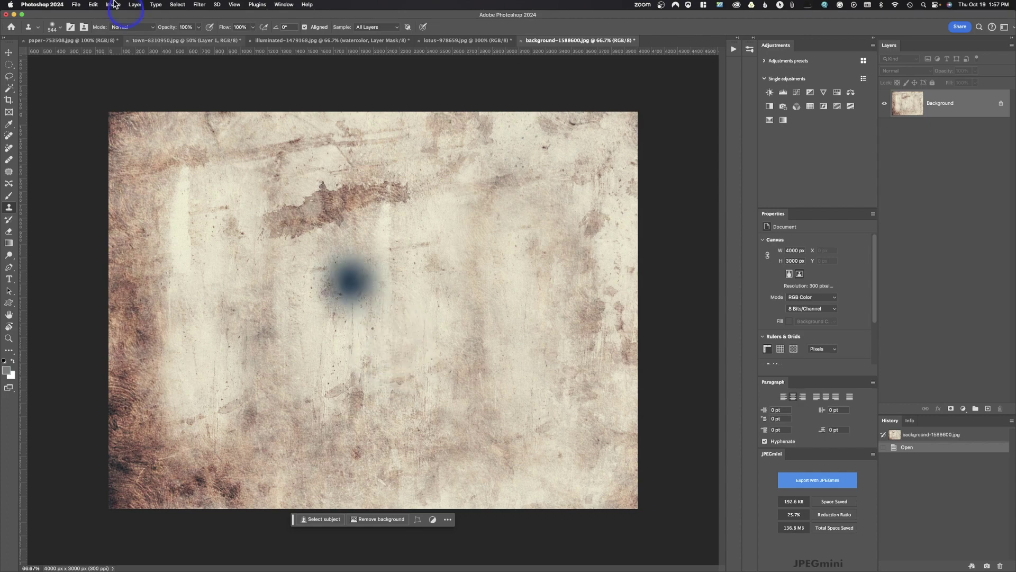
left_click(8, 52)
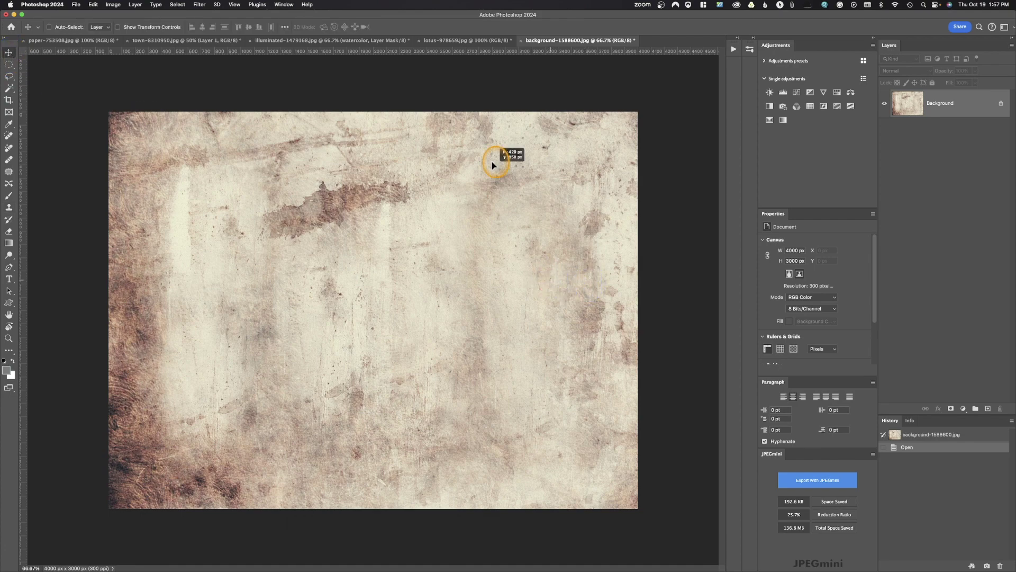
left_click(480, 40)
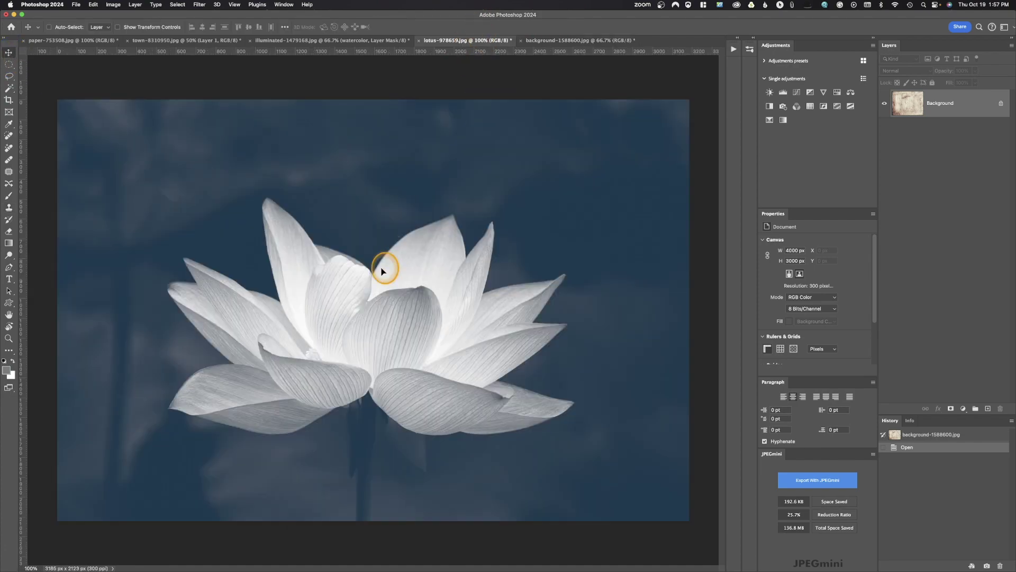
left_click_drag(381, 271, 381, 270)
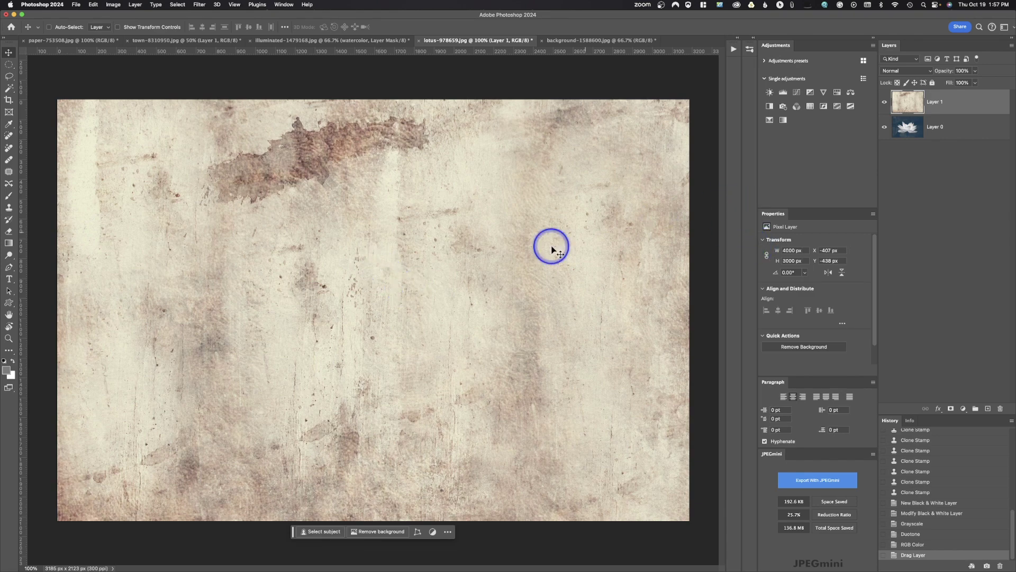
Step: Set the texture layer's blend mode to Multiply and its opacity to 44%
left_click(905, 71)
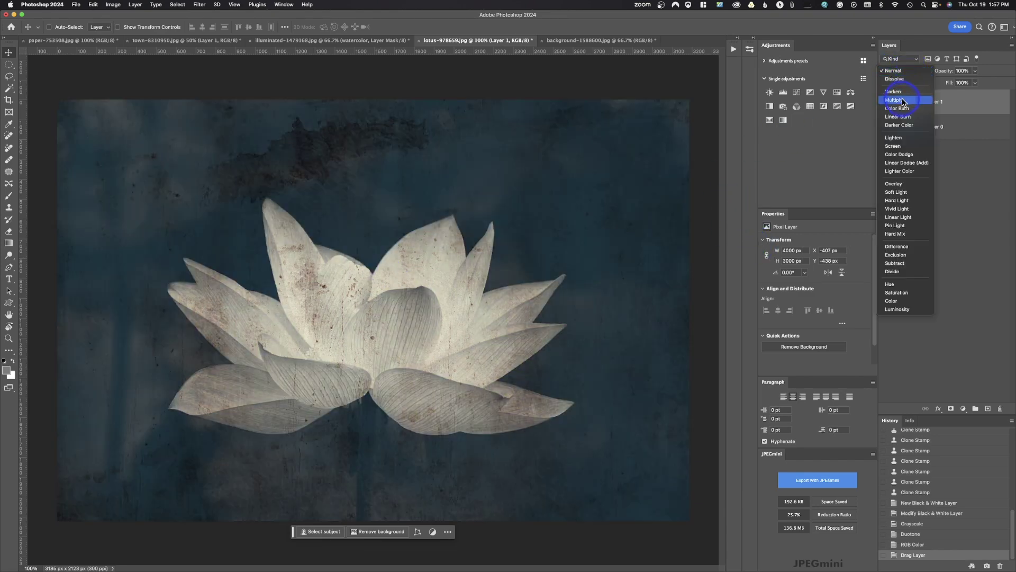
left_click(903, 100)
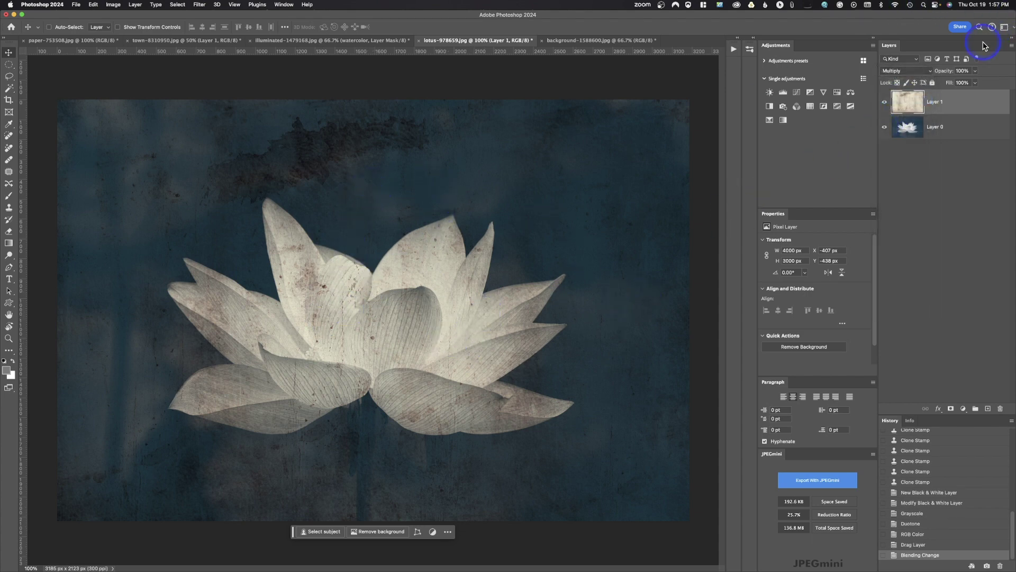
left_click_drag(950, 75, 926, 77)
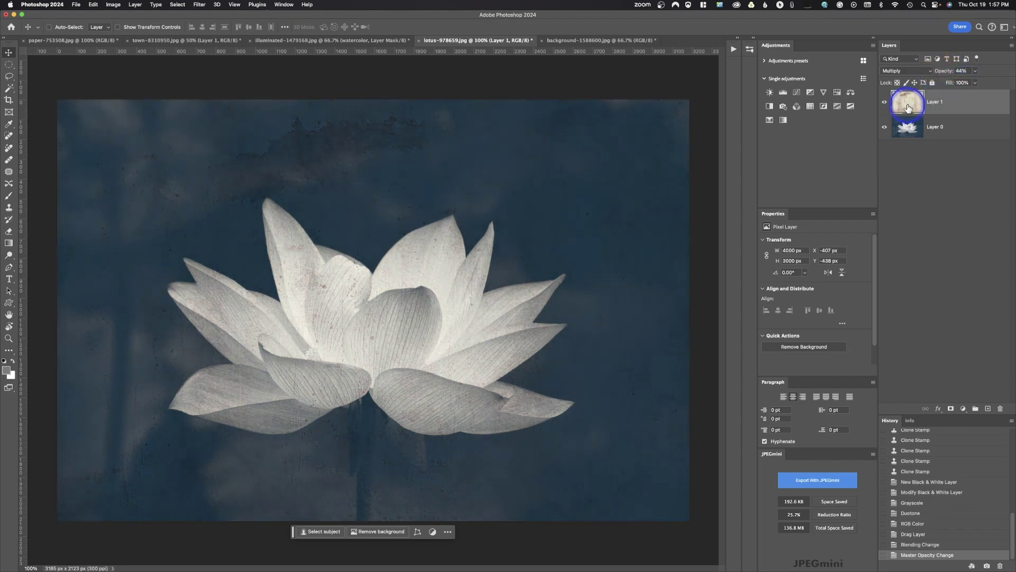
Step: Add a Black & White adjustment layer above the texture and clip it to the texture layer only
left_click(770, 107)
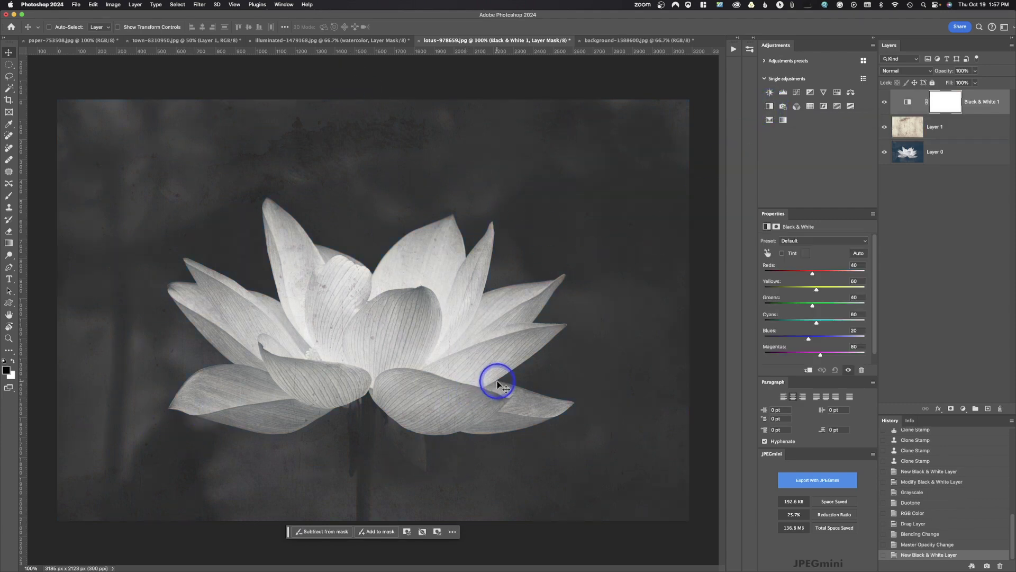
left_click(809, 370)
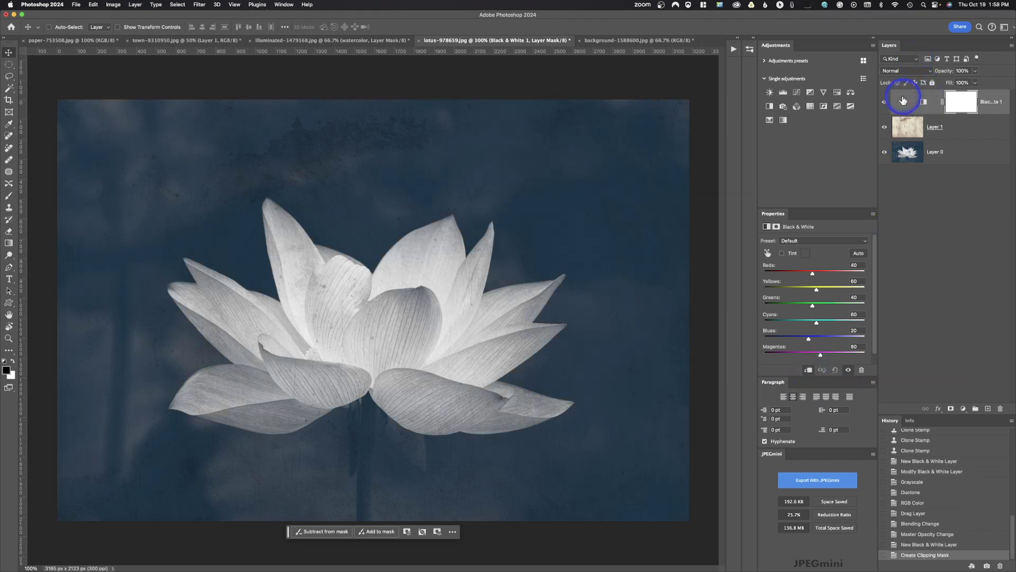